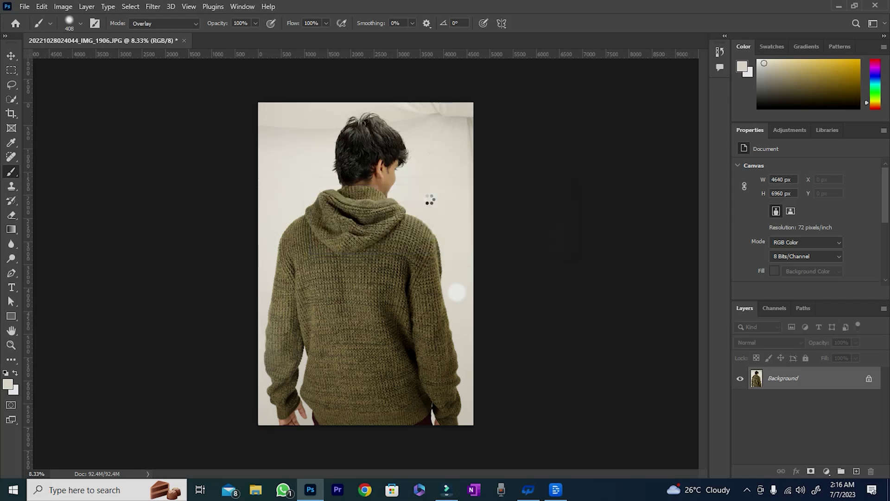
left_click(13, 97)
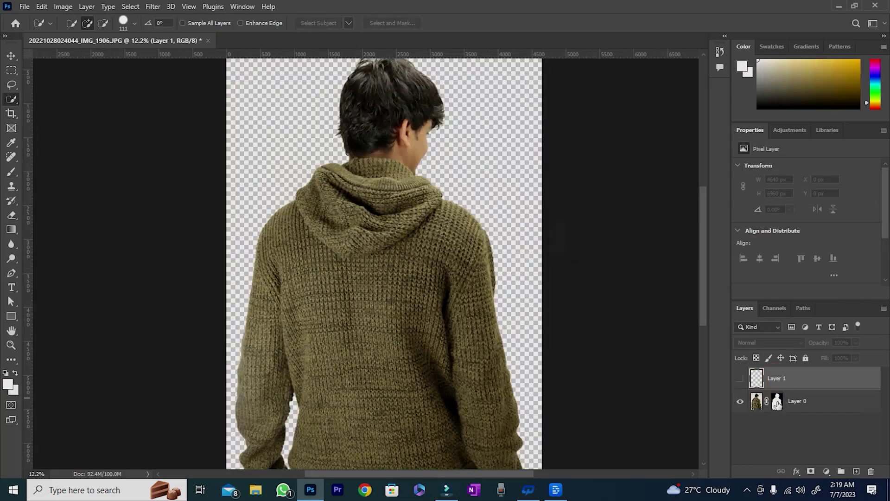
scroll(441, 204, "up", 6)
scroll(441, 201, "up", 5)
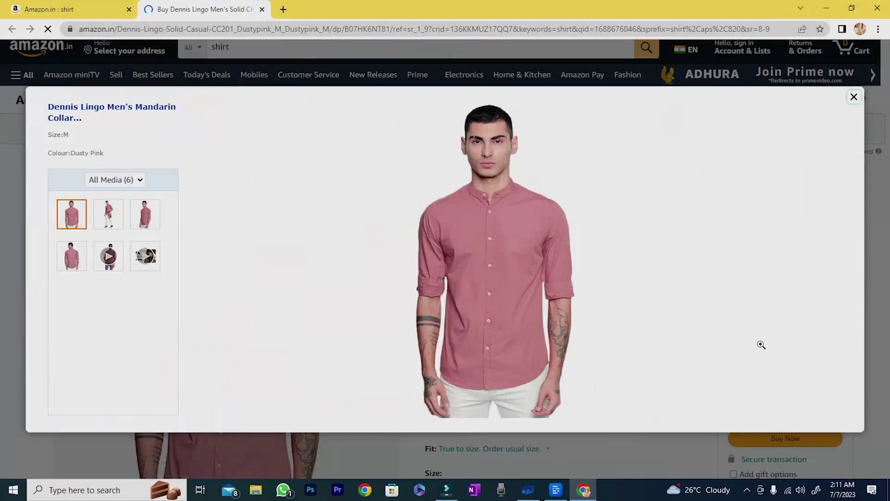
Examine the enlarged front photo of the dusty pink Dennis Lingo shirt, from the collar down to the rolled sleeves.
left_click(761, 345)
scroll(761, 344, "up", 1)
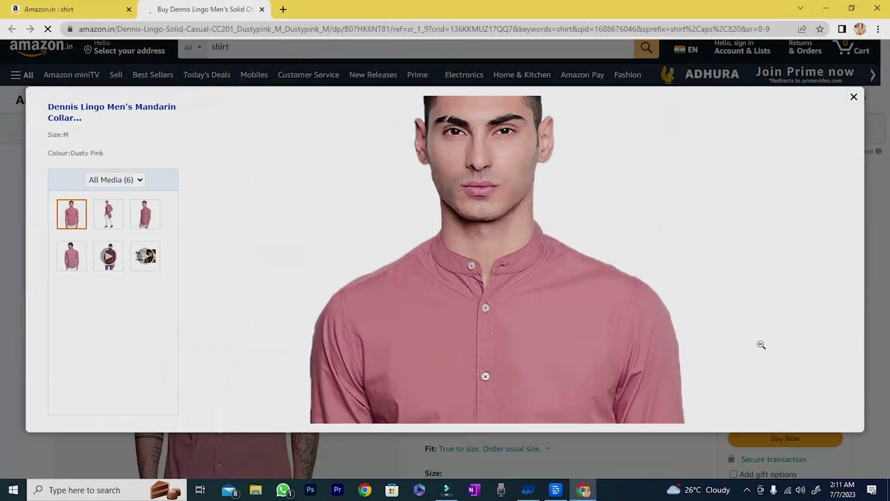
left_click(761, 345)
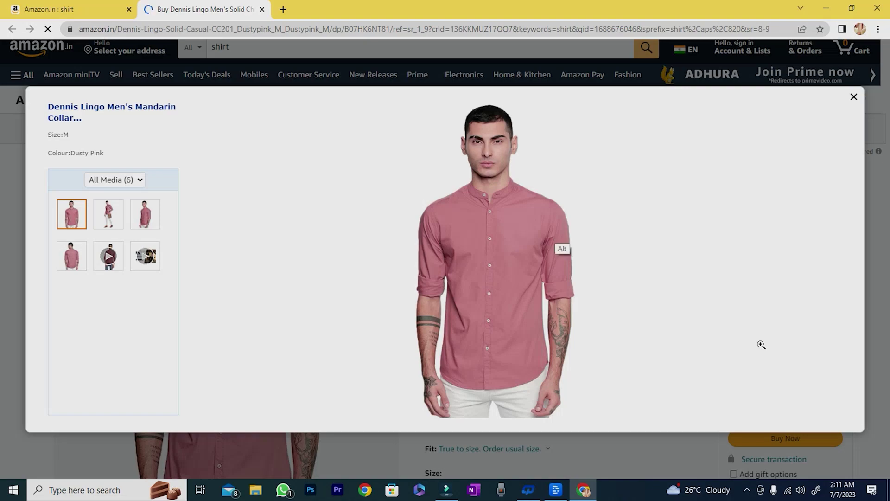
left_click(761, 345)
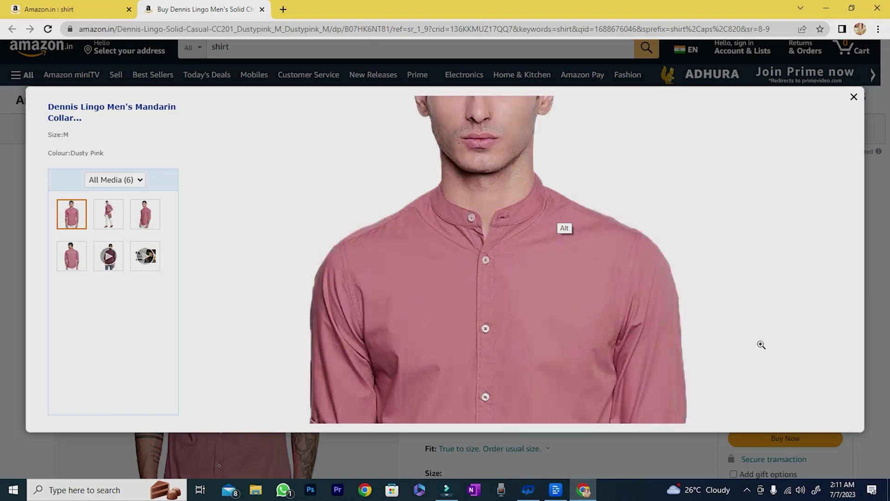
scroll(761, 345, "down", 3)
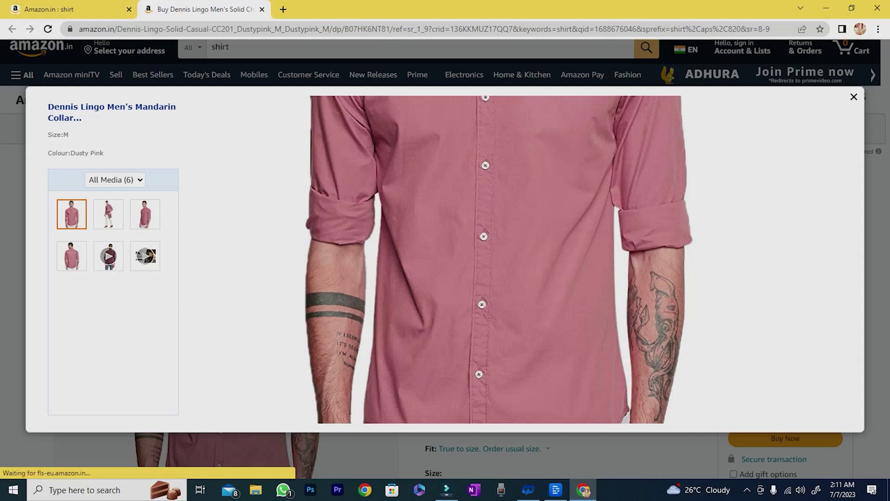
scroll(761, 345, "up", 2)
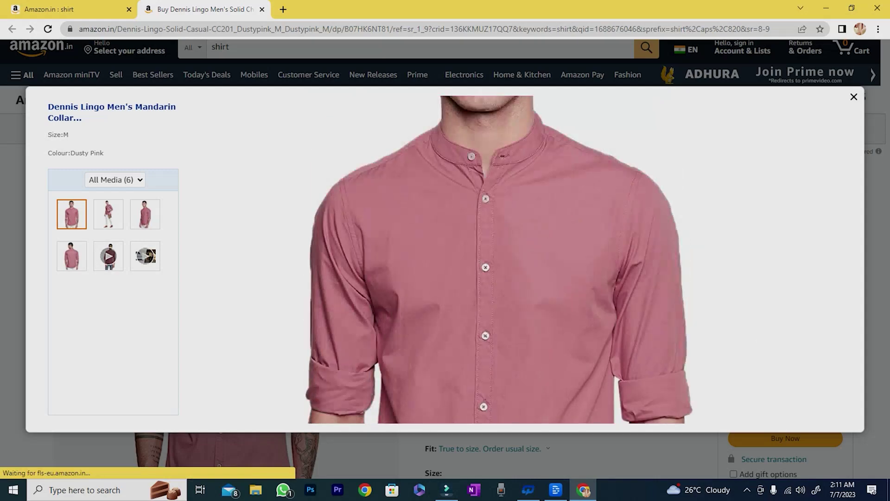
scroll(761, 345, "up", 1)
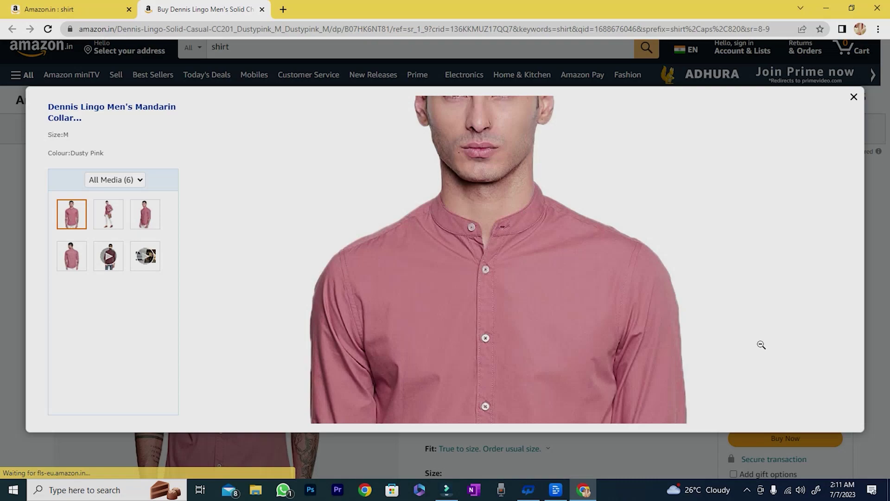
scroll(646, 248, "down", 3)
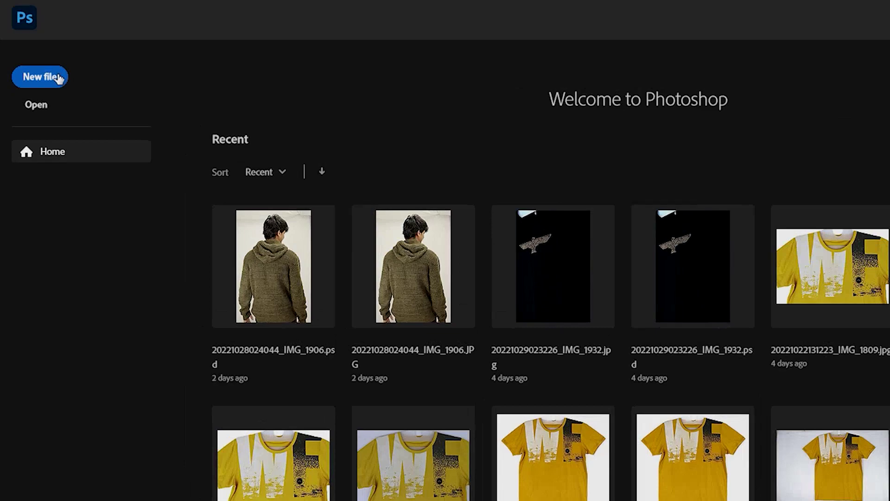
Create a new blank document with a white background in Photoshop and dock its floating window as a tab.
left_click(57, 77)
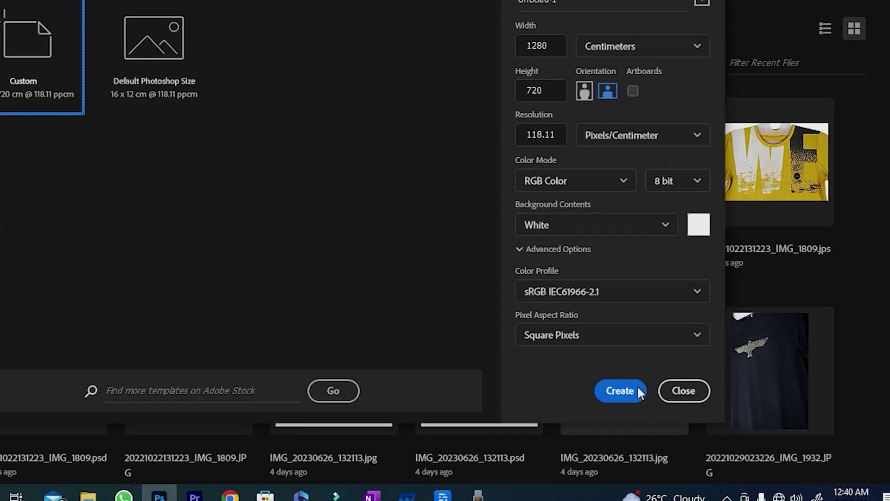
left_click(620, 390)
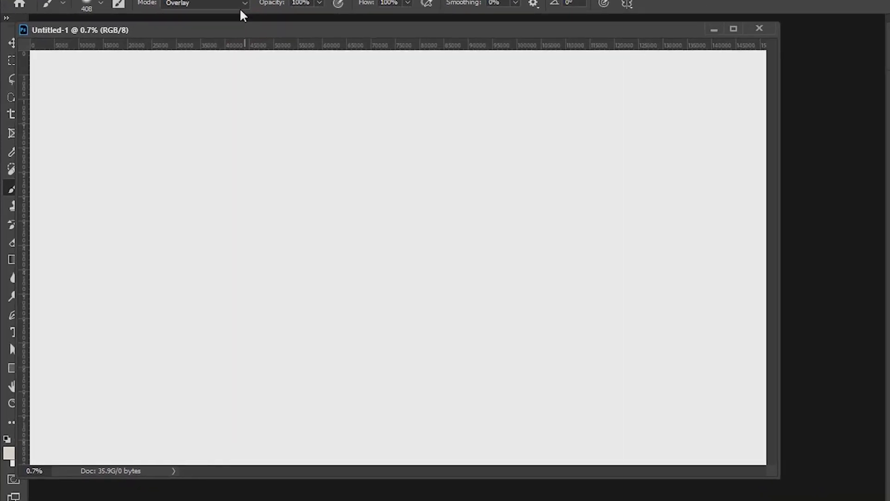
mouse_move(240, 8)
left_mouse_down()
mouse_move(244, 1)
mouse_move(233, 18)
left_mouse_up()
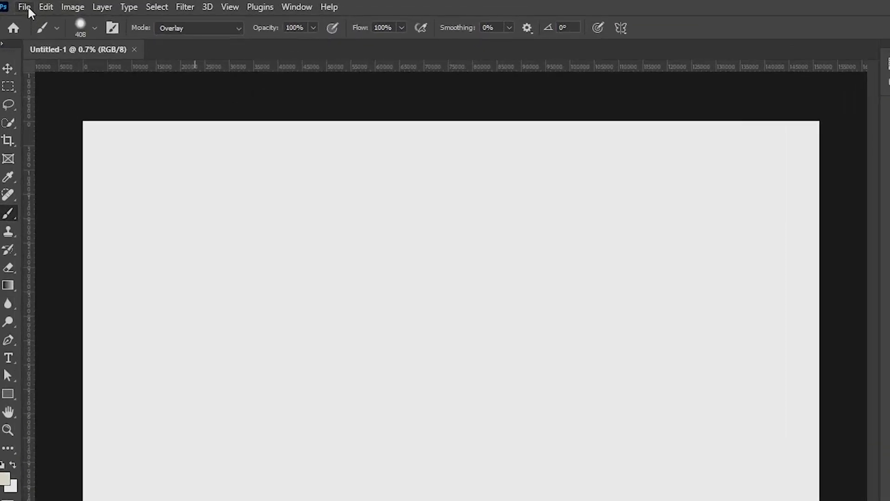
left_click(24, 7)
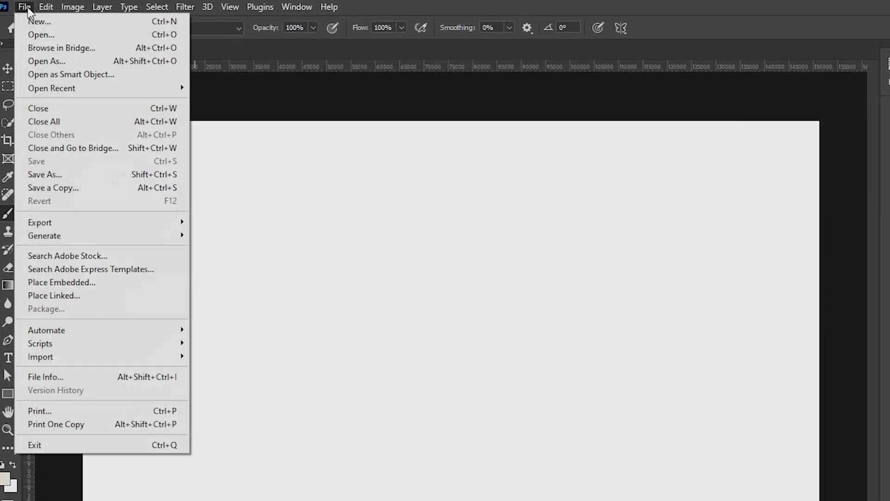
left_click(44, 35)
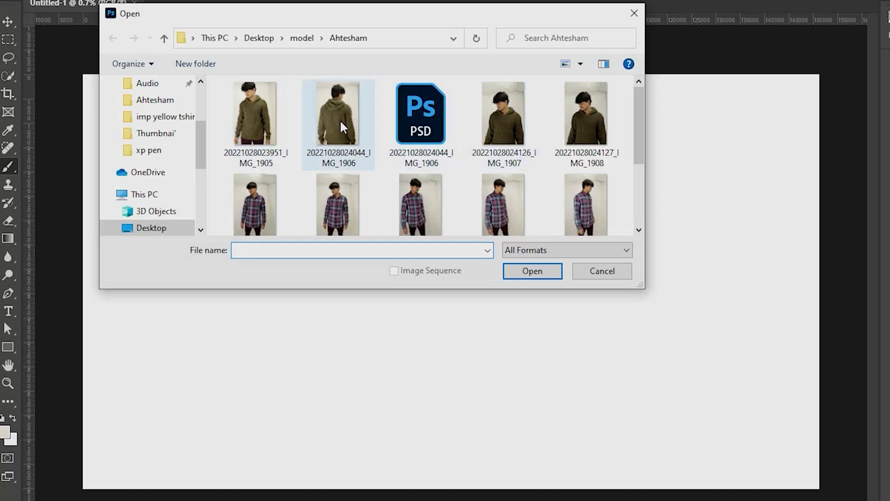
left_click(339, 121)
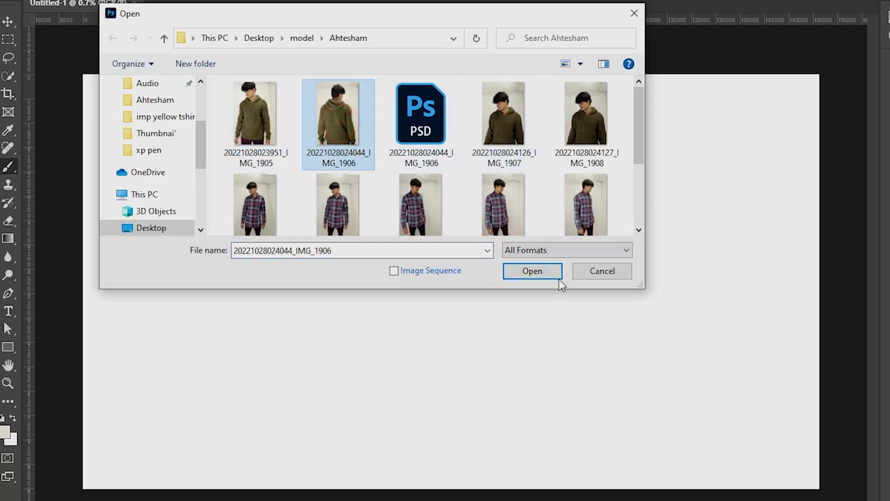
left_click(549, 270)
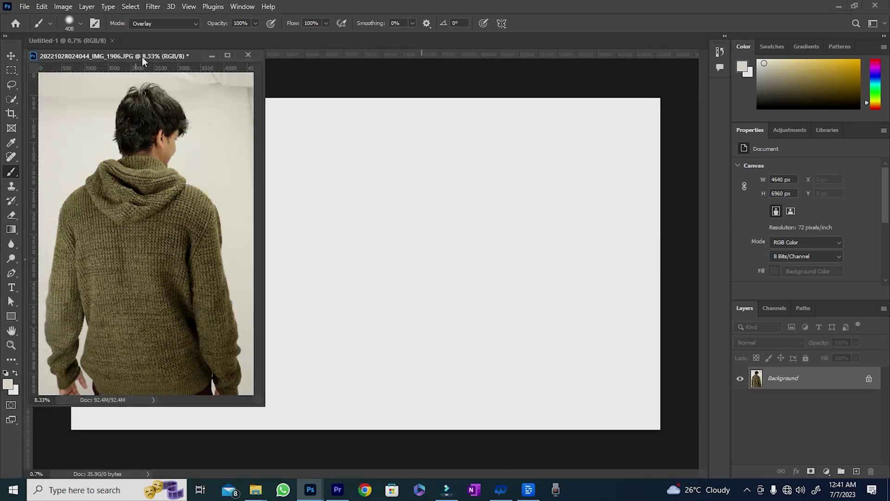
left_click_drag(146, 57, 165, 28)
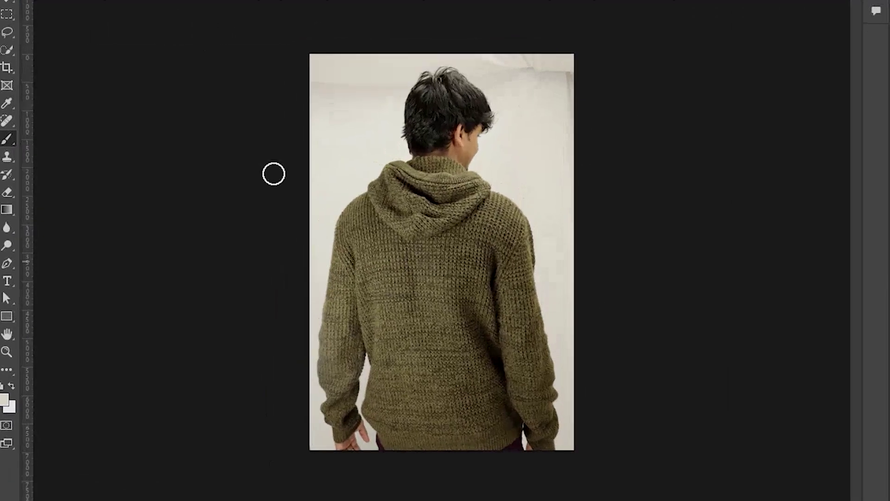
Select the off-white backdrop around the man with Color Range, sampling the backdrop colour at a fuzziness of 97.
scroll(501, 216, "up", 6)
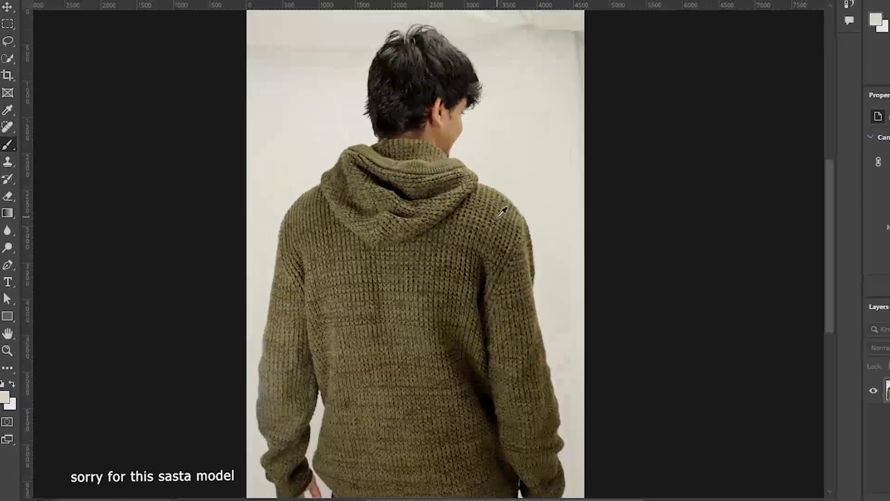
left_click(534, 103, "alt")
left_click(513, 110)
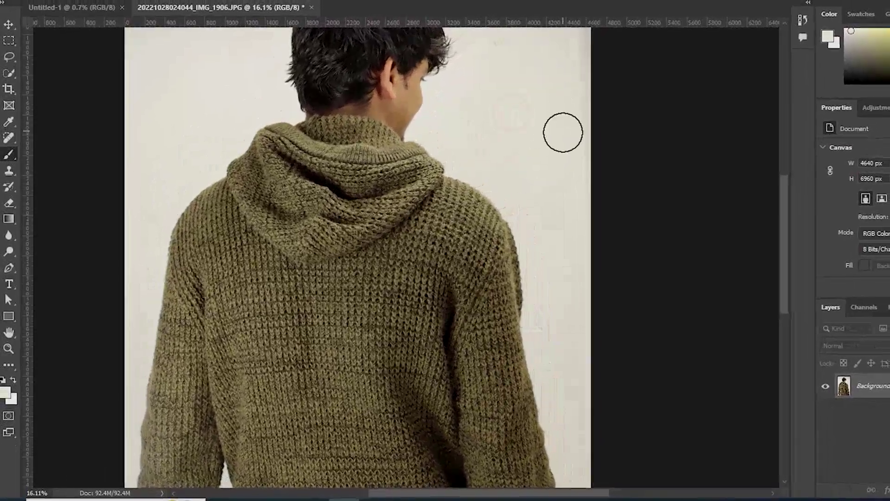
left_click_drag(551, 121, 536, 198)
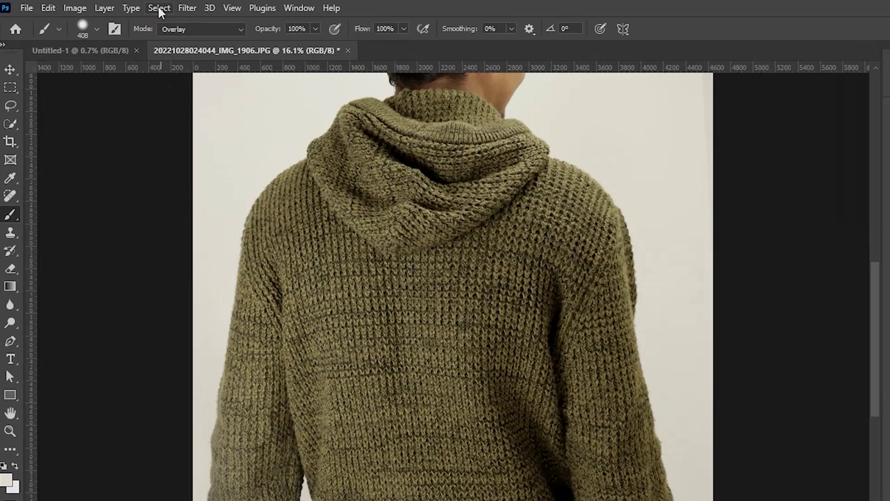
left_click(159, 9)
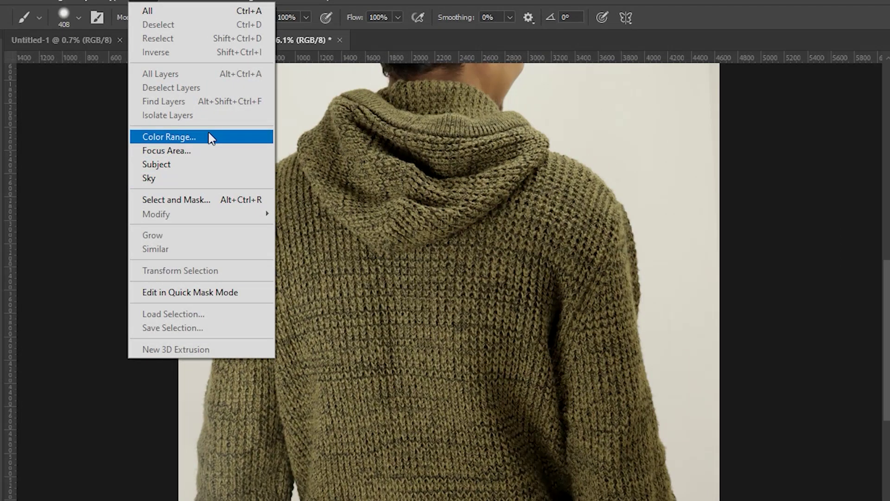
left_click(211, 138)
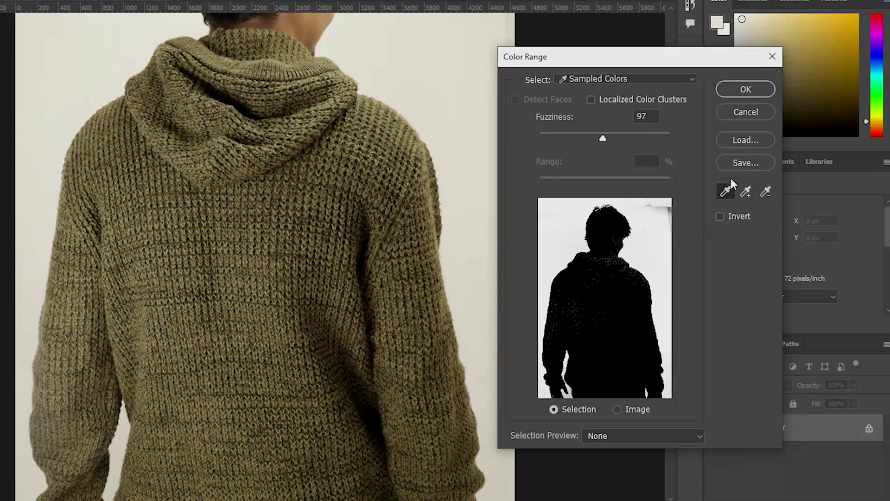
left_click(726, 192)
left_click(429, 73)
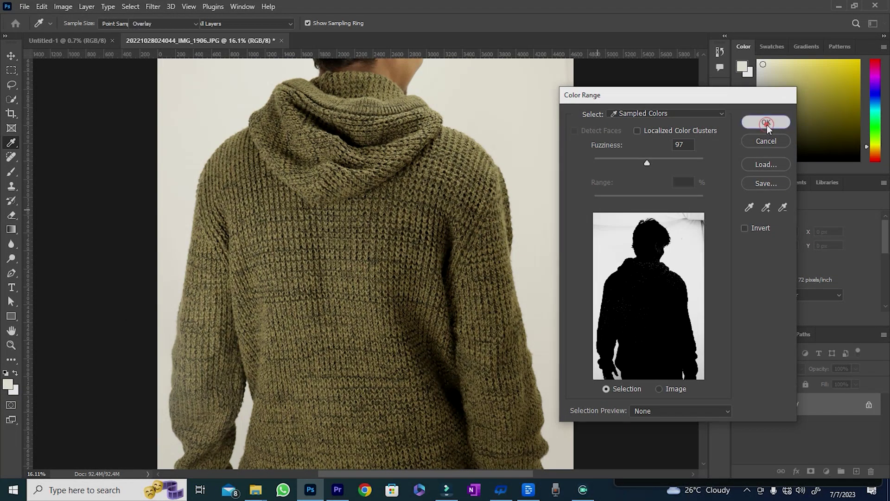
left_click(766, 121)
Create a layer group above the Background layer and give it a layer mask made from the backdrop selection.
key("b")
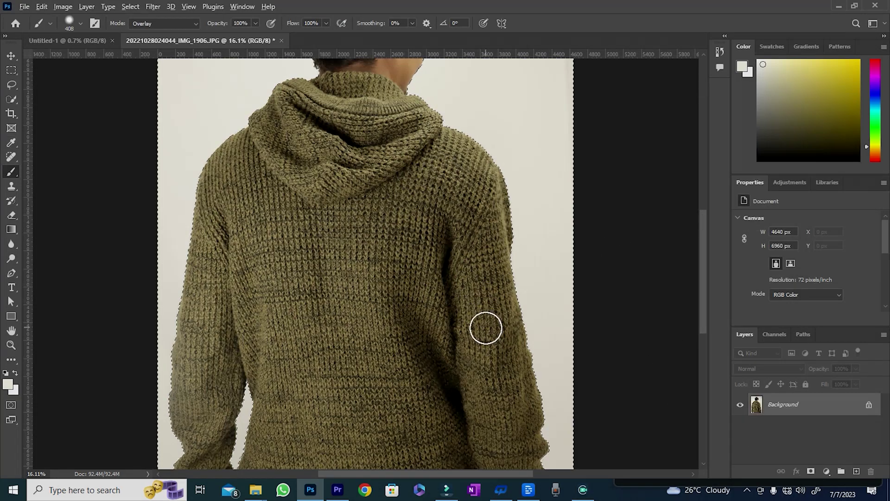
scroll(486, 327, "down", 3)
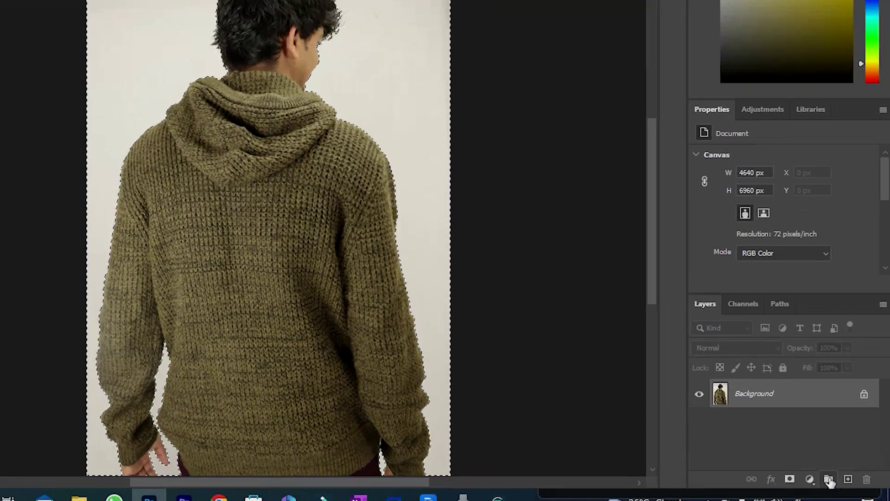
left_click(829, 479)
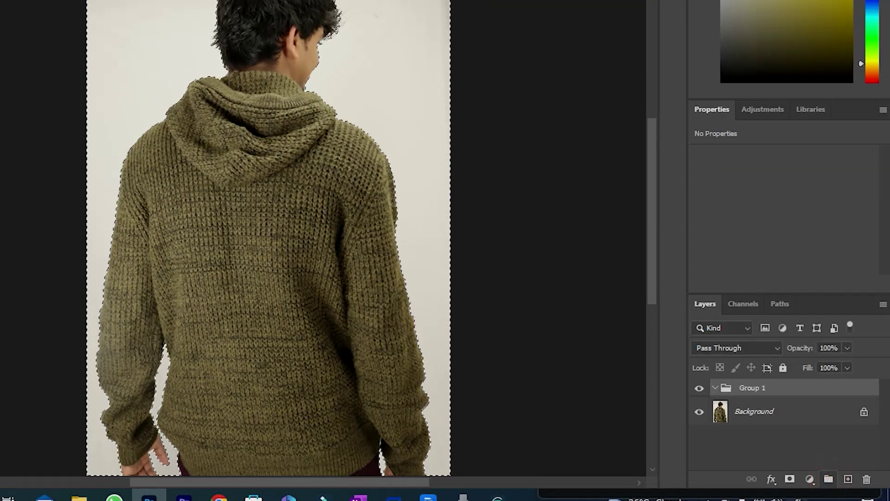
left_click(789, 479)
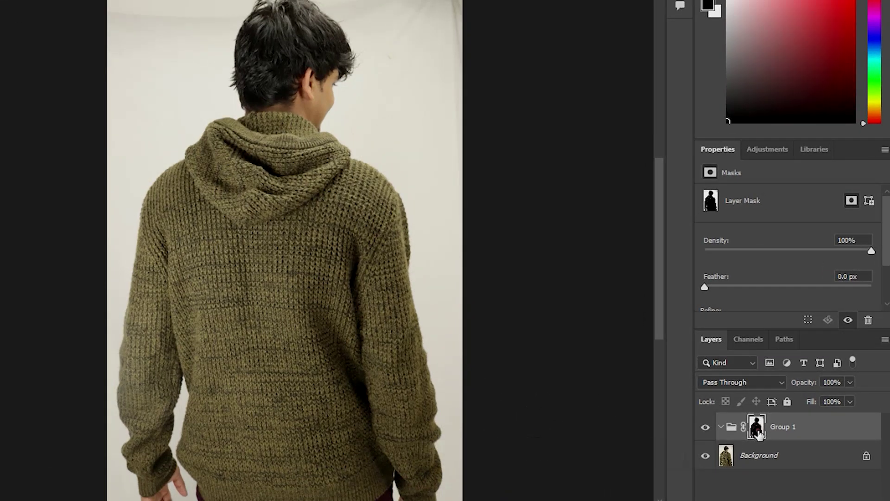
Show only Group 1's layer mask and brush black in Overlay mode over the grey specks on the hoodie's upper back.
left_click(782, 408, "alt")
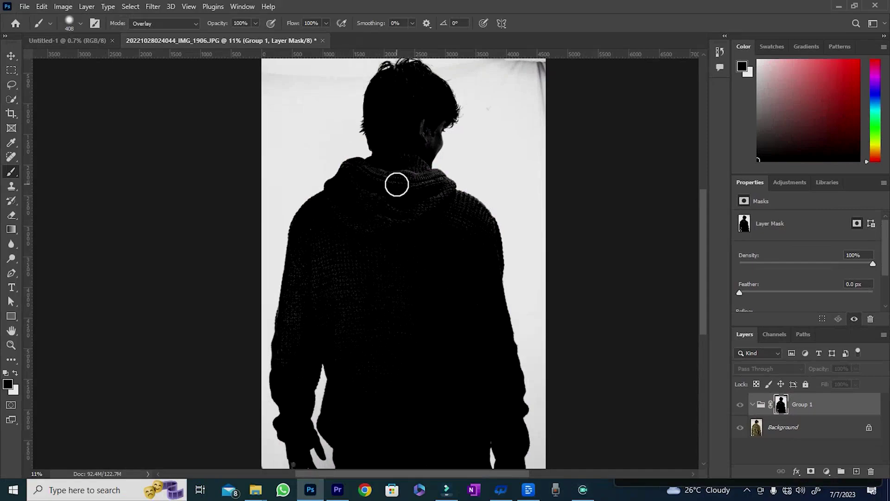
scroll(421, 249, "down", 2)
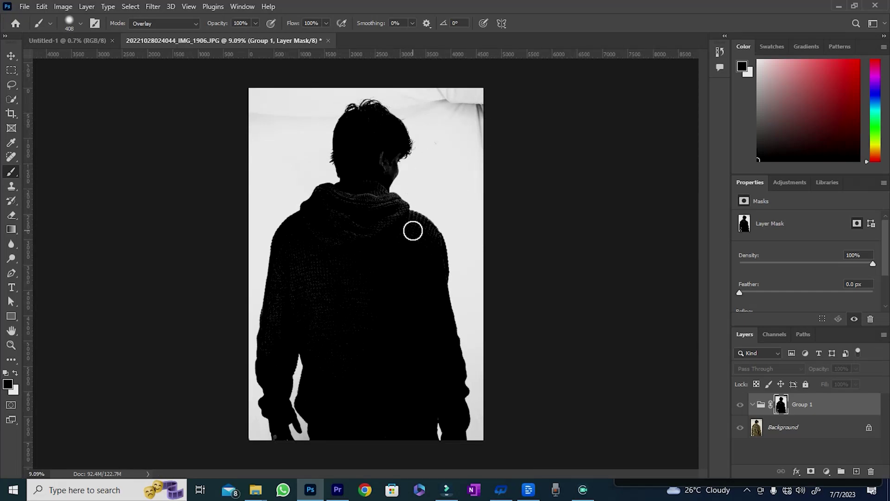
scroll(412, 231, "up", 4)
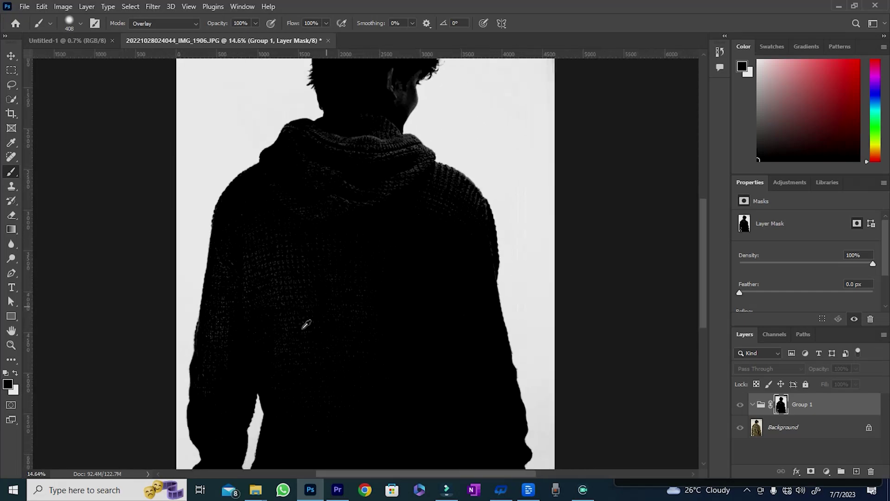
left_click_drag(300, 316, 359, 318)
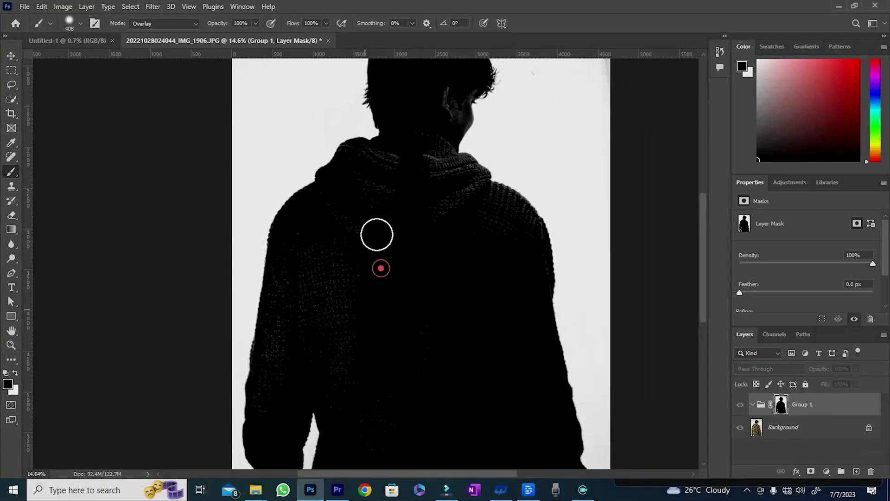
left_click(343, 200)
mouse_move(342, 201)
left_mouse_down()
mouse_move(318, 244)
mouse_move(315, 213)
mouse_move(278, 277)
left_mouse_up()
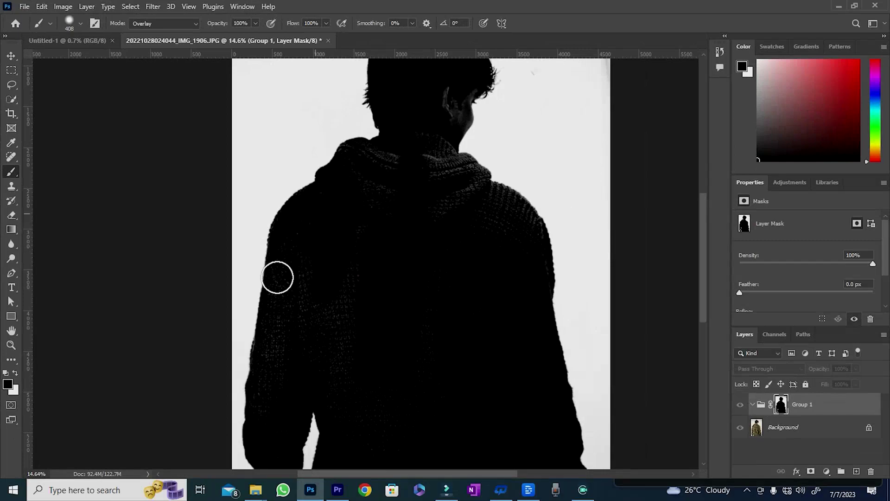
Paint black over the grey knit specks along the hoodie's left sleeve in the mask.
left_click_drag(310, 224, 284, 321)
left_click(296, 264)
left_click(285, 298)
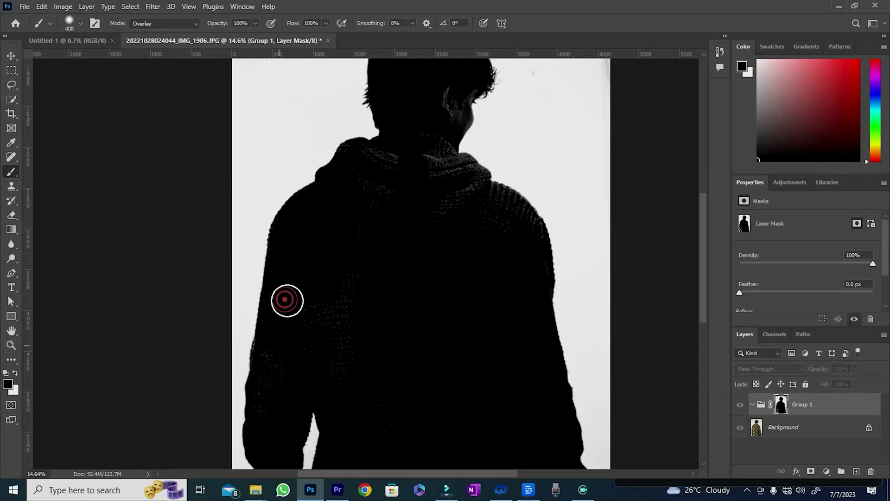
left_click(277, 308)
left_click(270, 340)
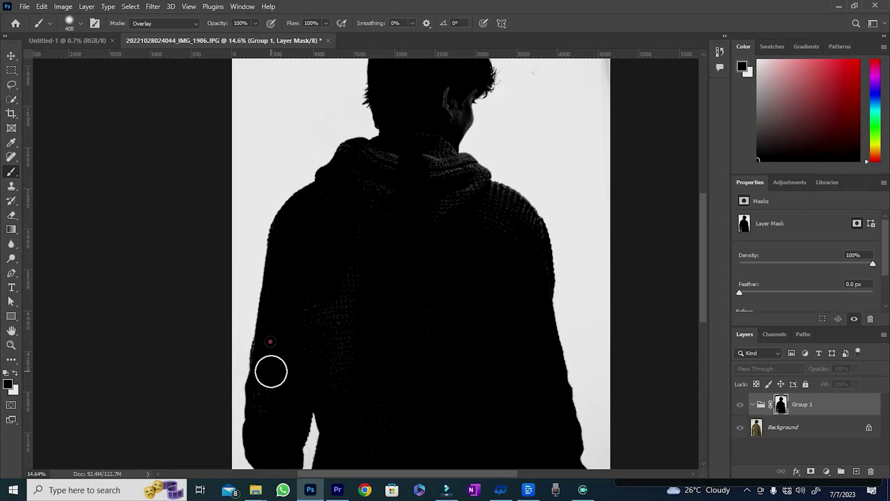
Brush the grey specks on the hood and right shoulder of the mask to black.
left_click(364, 167)
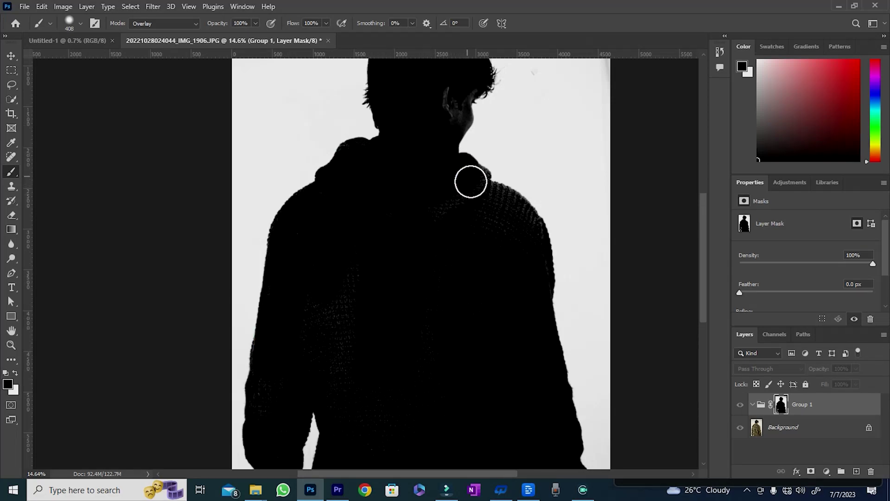
left_click(475, 184)
left_click(492, 201)
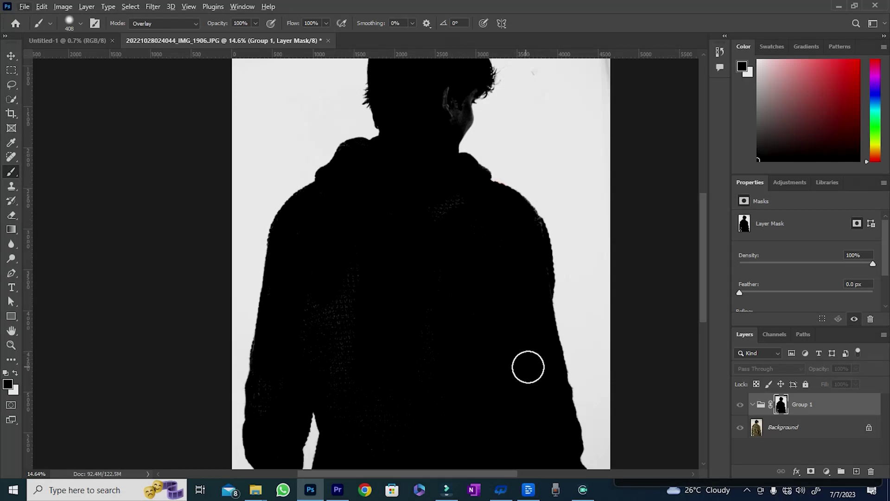
Blacken the grey fringe along the outer edge of the right shoulder and sleeve in the mask.
key("ctrl+plus")
key("ctrl+plus")
key("ctrl+plus")
left_click_drag(595, 318, 335, 321)
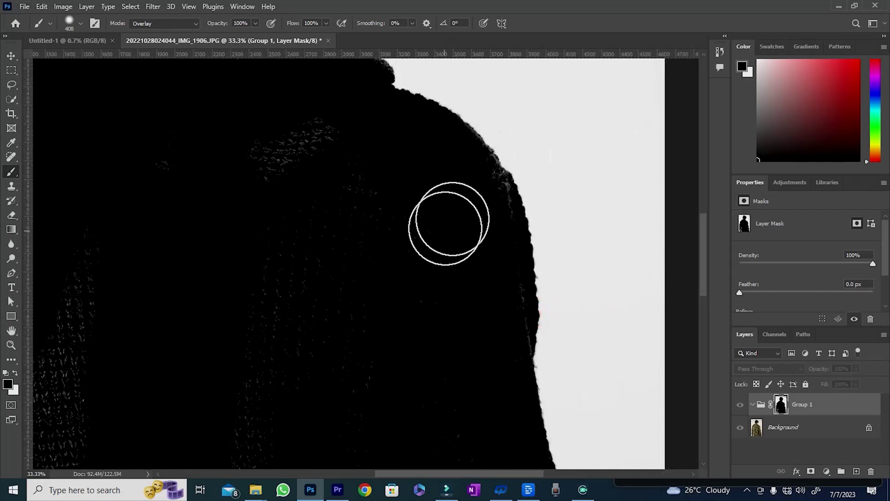
mouse_move(490, 176)
left_mouse_down()
mouse_move(436, 115)
mouse_move(466, 135)
mouse_move(506, 202)
mouse_move(507, 365)
left_mouse_up()
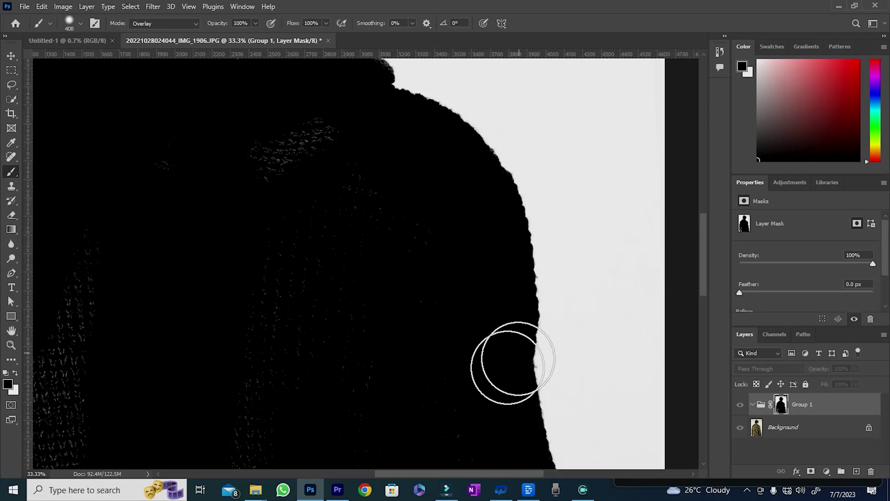
left_click_drag(473, 330, 473, 126)
mouse_move(502, 384)
left_mouse_down()
mouse_move(476, 354)
mouse_move(470, 271)
left_mouse_up()
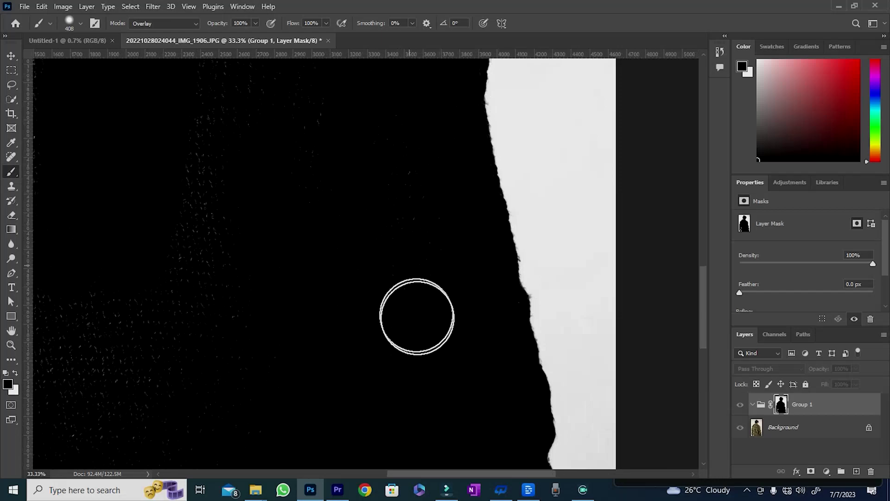
left_click_drag(417, 315, 385, 227)
left_click_drag(450, 341, 445, 281)
key("ctrl+minus")
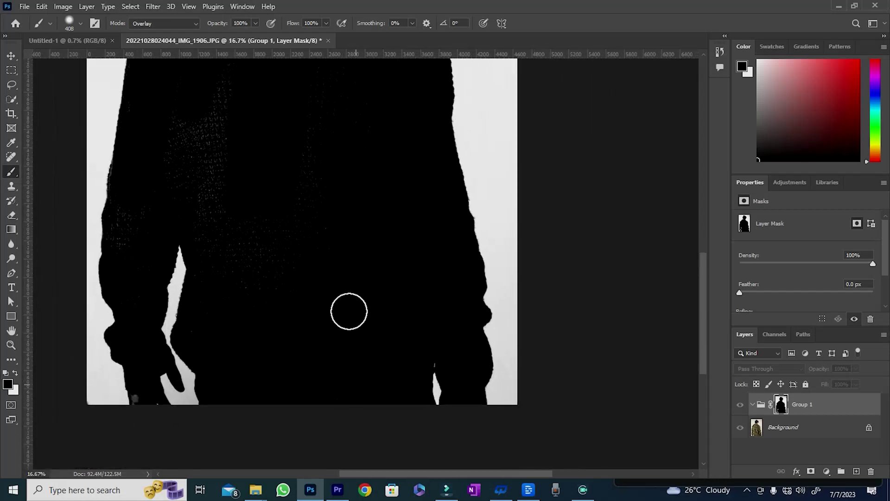
Paint the remaining grey specks across the middle and lower back of the silhouette black.
scroll(223, 89, "up", 3)
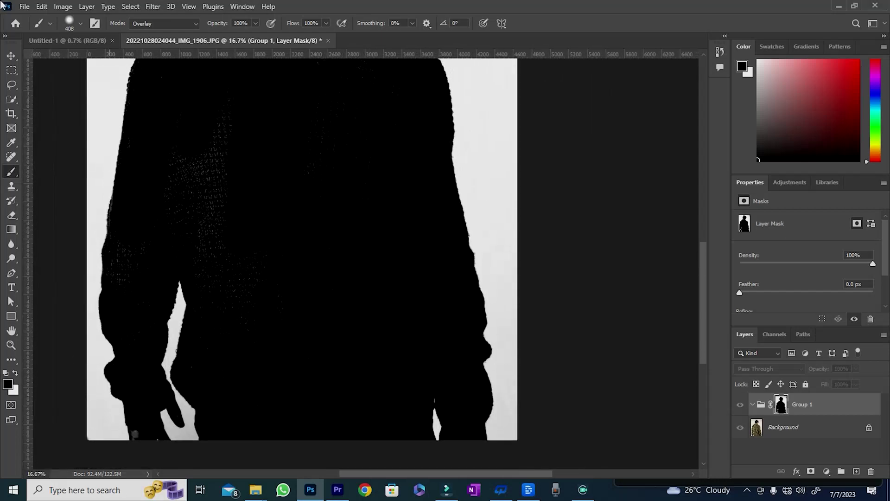
left_click_drag(262, 269, 394, 390)
mouse_move(485, 175)
left_mouse_down()
mouse_move(426, 318)
mouse_move(429, 278)
left_mouse_up()
scroll(333, 160, "down", 3)
left_click_drag(332, 160, 348, 202)
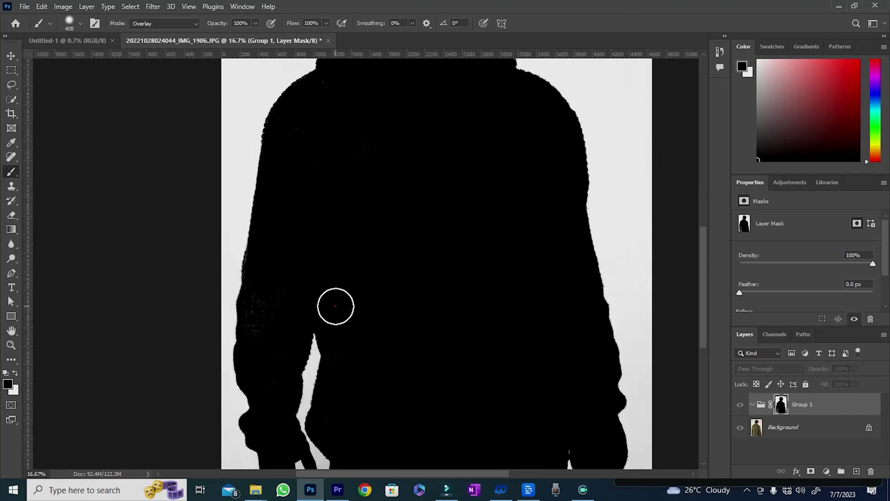
left_click(333, 314)
Fill the specks on the left forearm and hand with black, reducing the brush size for the tighter areas.
scroll(339, 318, "up", 2)
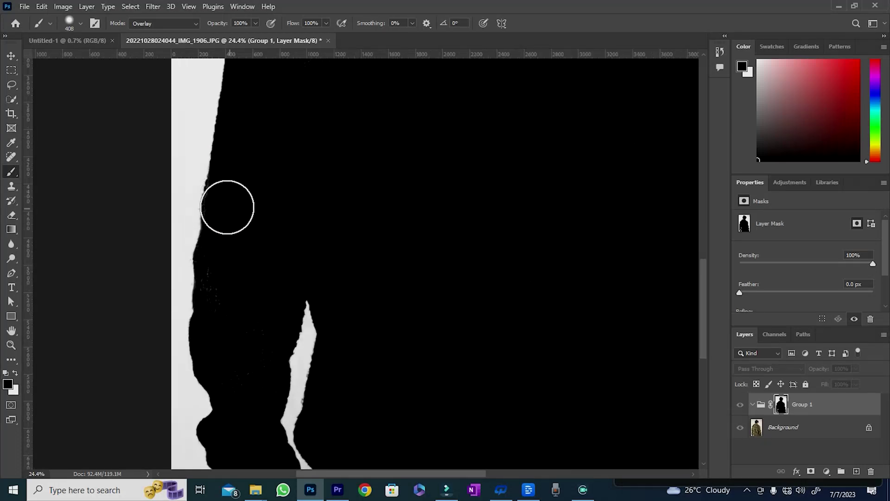
left_click(219, 253)
scroll(240, 281, "down", 2)
scroll(240, 281, "down", 2)
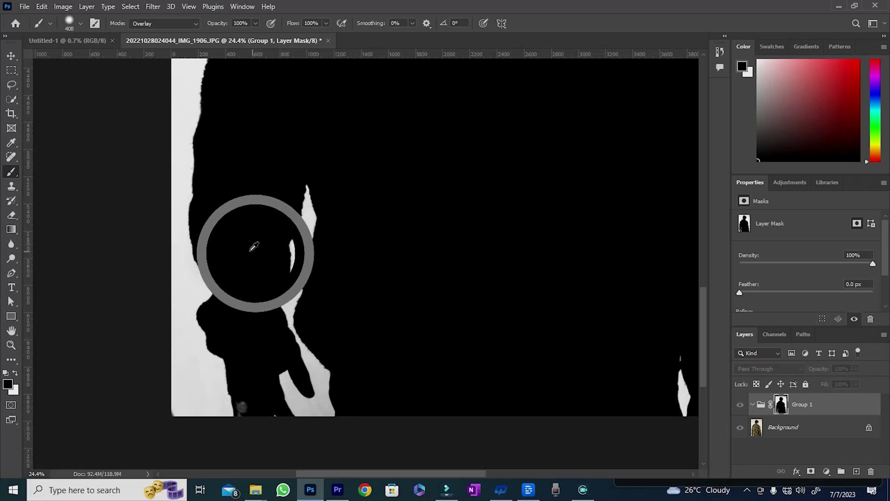
mouse_move(247, 250)
left_mouse_down()
mouse_move(276, 252)
mouse_move(235, 344)
mouse_move(254, 382)
left_mouse_up()
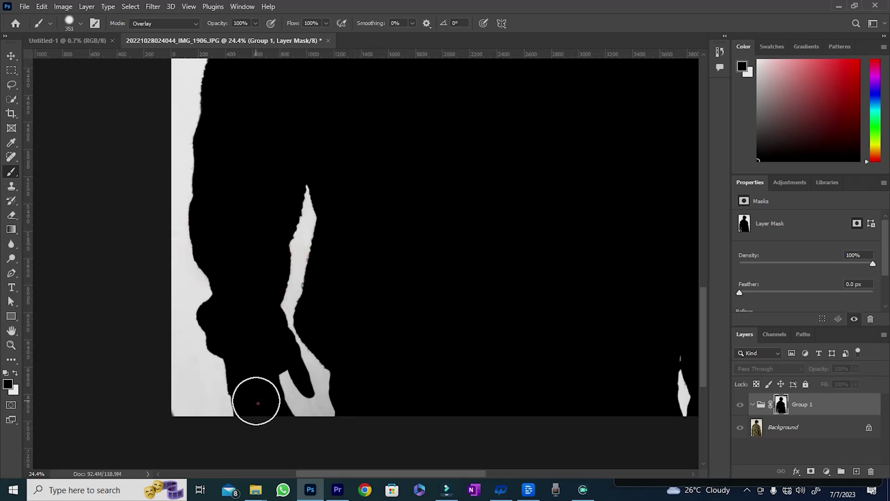
right_click(255, 403, "alt")
scroll(281, 334, "up", 4)
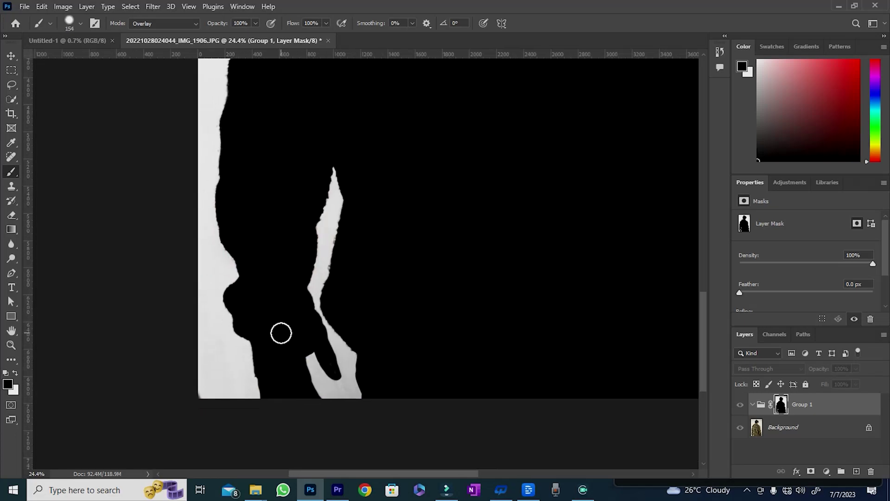
Resize the brush and paint the leftover specks on the shoulders, neck and head of the silhouette black.
right_click(160, 382, "alt")
left_click_drag(174, 309, 196, 172)
scroll(215, 219, "down", 3)
left_click_drag(466, 210, 376, 270)
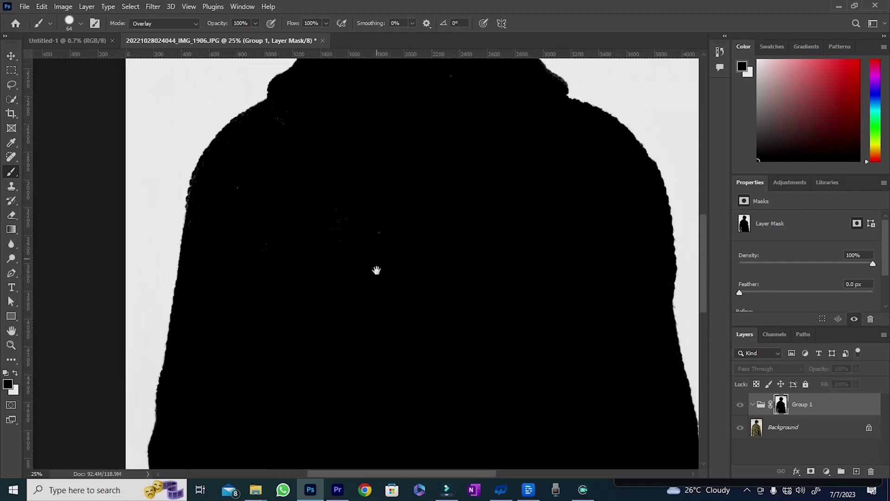
right_click(363, 282, "alt")
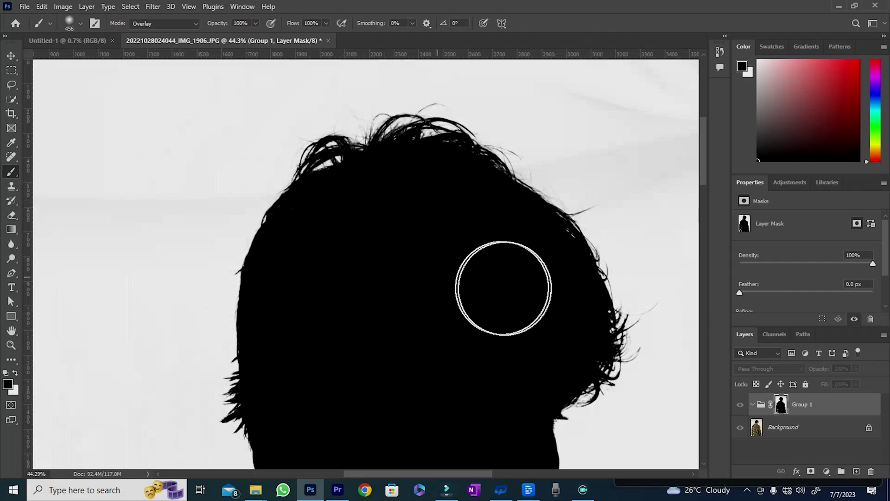
scroll(499, 335, "down", 8)
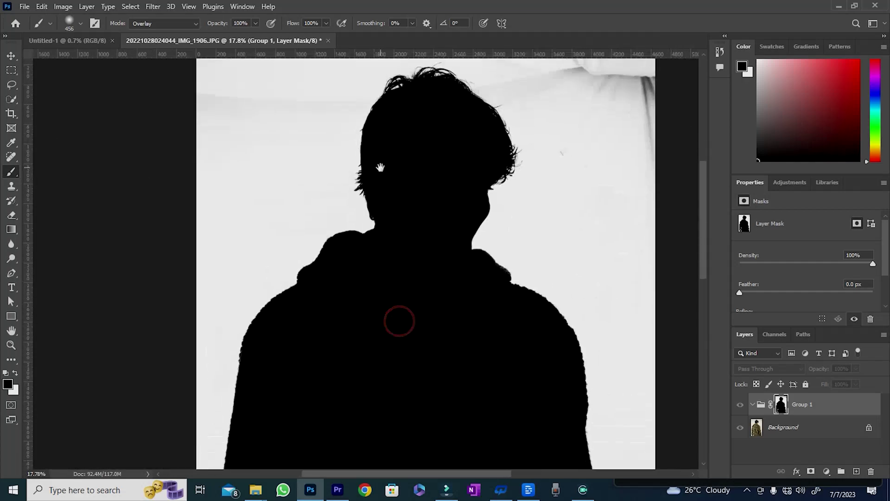
scroll(407, 206, "down", 2)
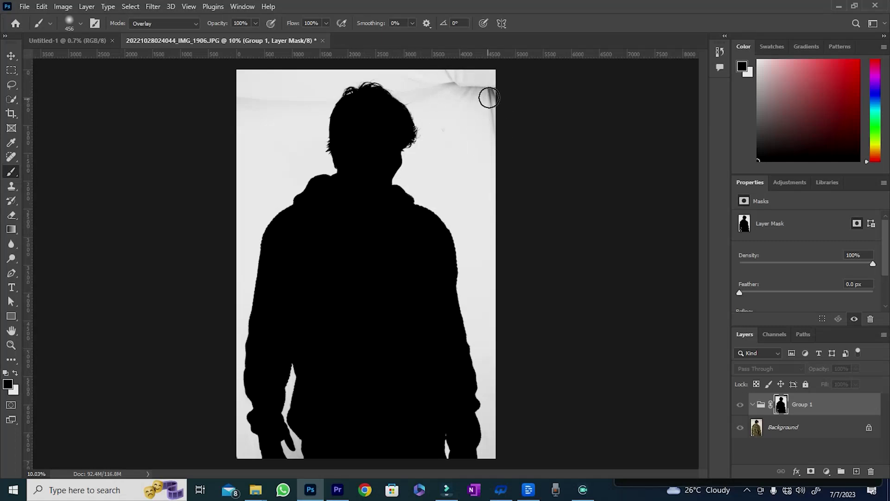
Swap the painting colour to white and brush away the grey creases in the mask's backdrop around the head and sides.
left_click(16, 373)
mouse_move(481, 135)
left_mouse_down()
mouse_move(492, 108)
mouse_move(457, 86)
left_mouse_up()
mouse_move(413, 54)
left_mouse_down()
mouse_move(427, 70)
mouse_move(428, 96)
left_mouse_up()
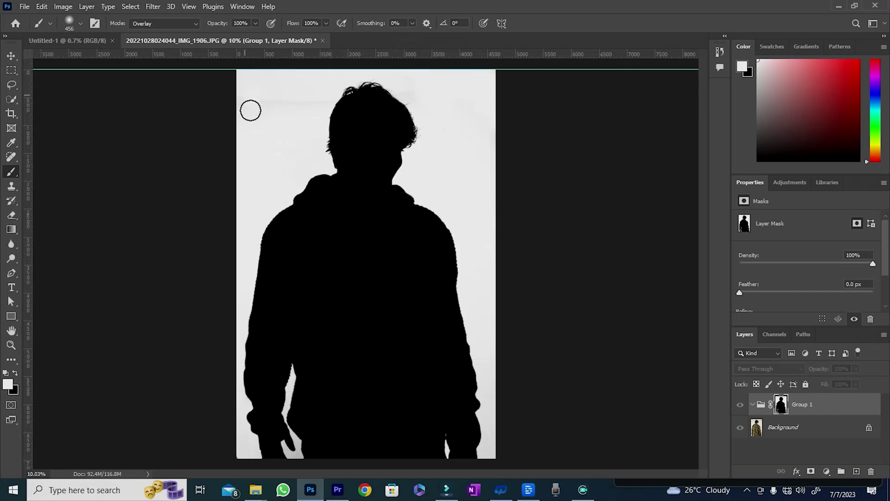
mouse_move(292, 102)
left_mouse_down()
mouse_move(258, 127)
mouse_move(347, 84)
left_mouse_up()
left_click_drag(478, 79, 475, 189)
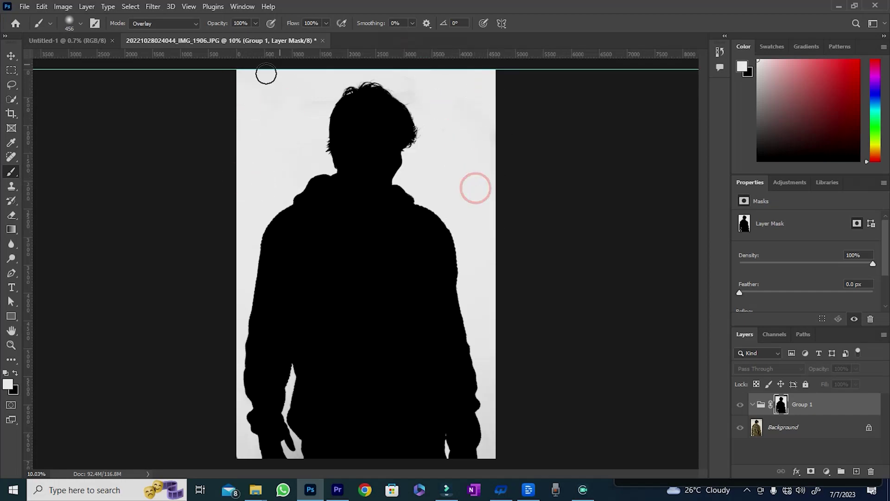
left_click_drag(265, 74, 242, 178)
left_click(474, 156)
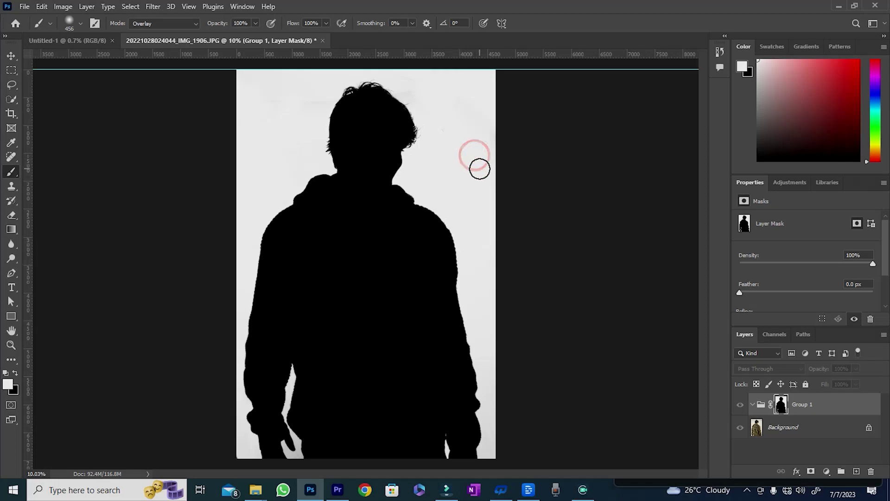
left_click(481, 165)
left_click(261, 183)
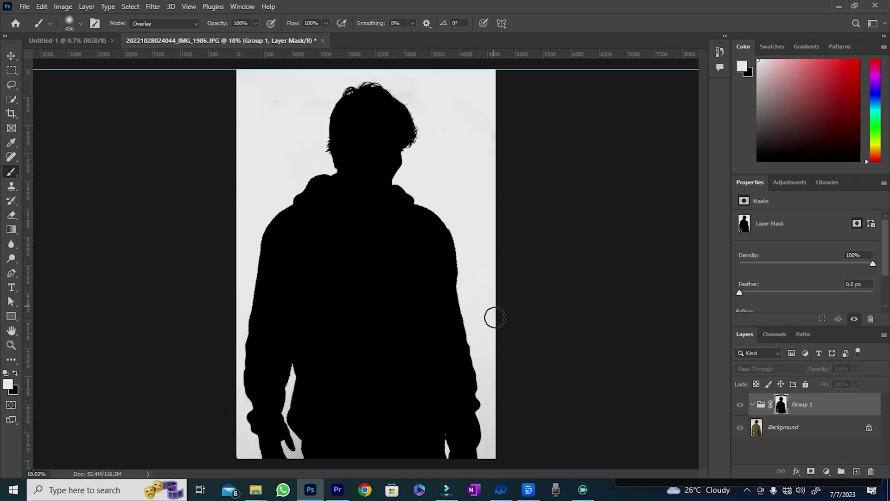
scroll(495, 318, "down", 1)
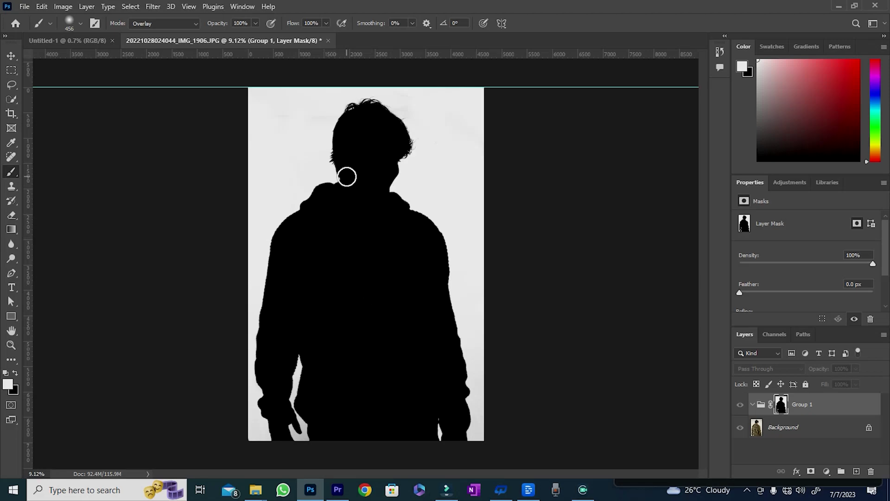
scroll(368, 133, "up", 5)
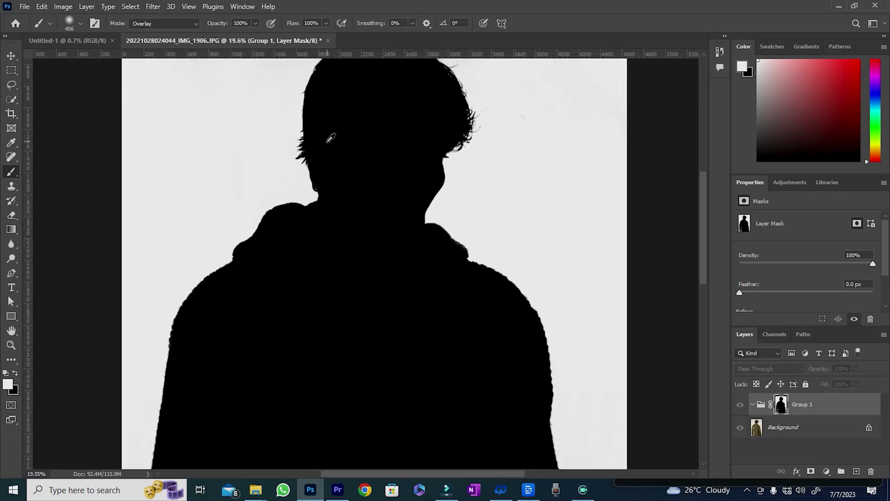
scroll(355, 148, "up", 2)
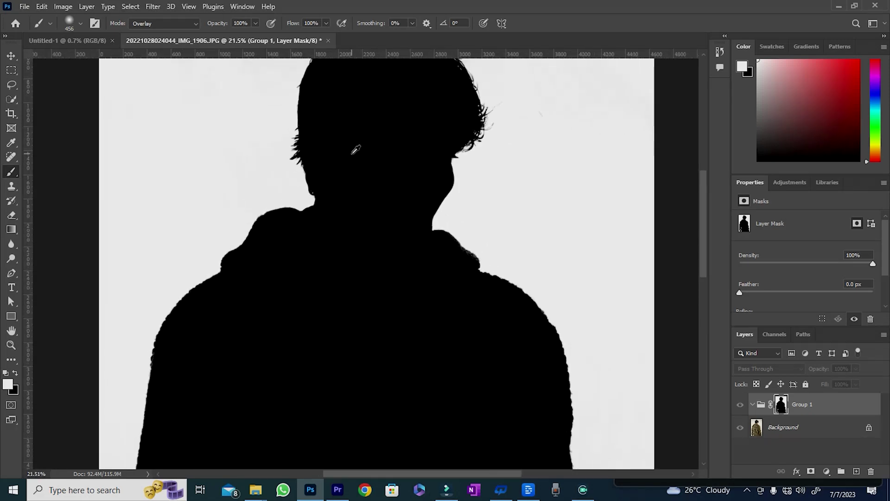
left_click_drag(376, 129, 360, 215)
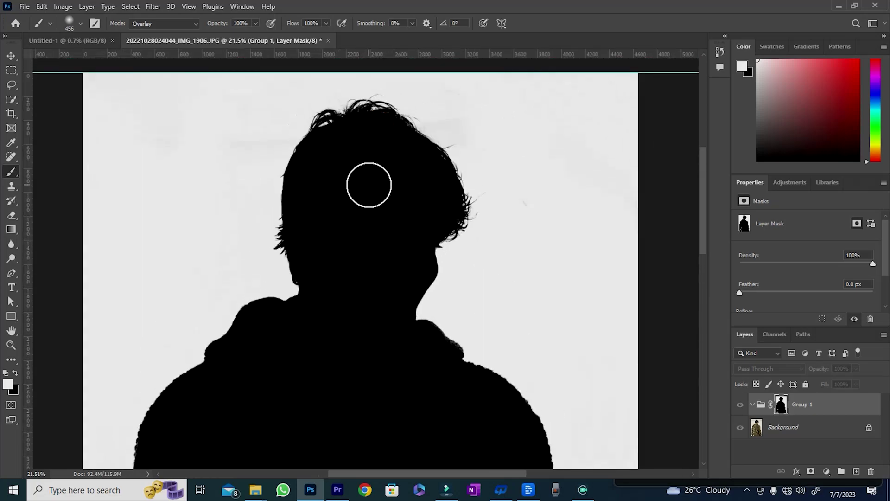
scroll(369, 185, "down", 3)
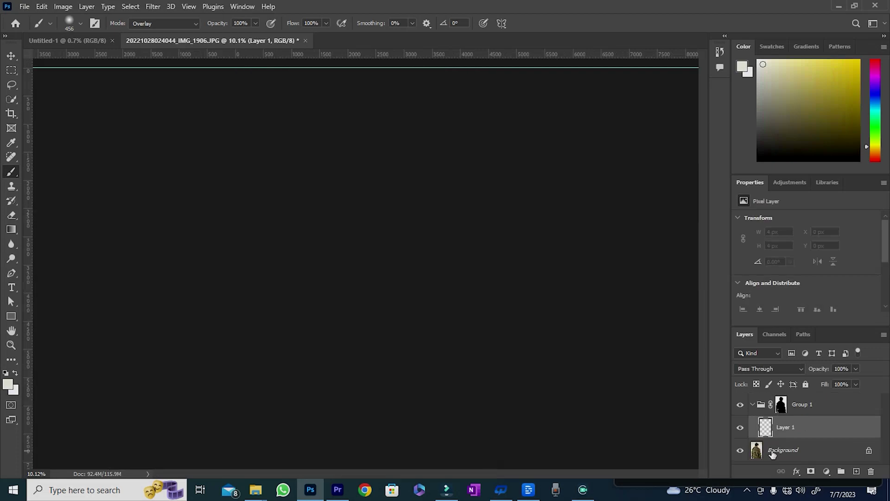
Undo the previously added layer, and add a new empty layer inside Group 1.
key("ctrl+z")
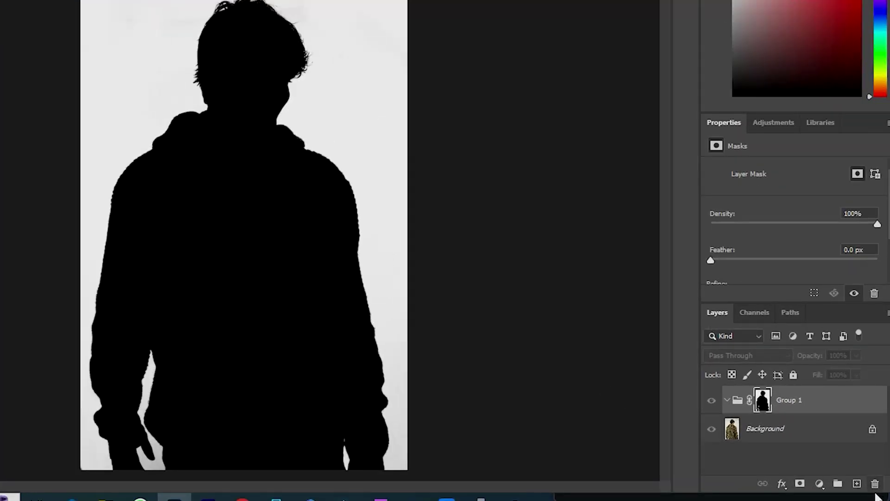
left_click(857, 484)
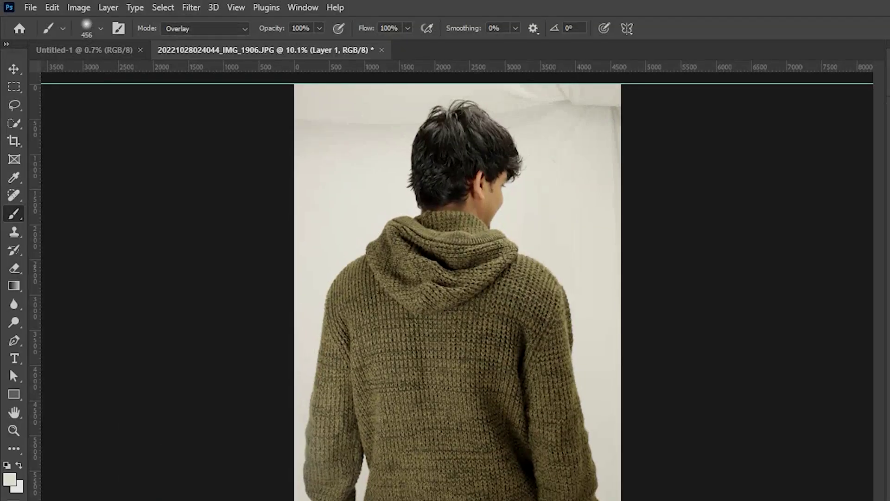
Fill the new layer inside Group 1 with white in Normal mode at 100% opacity.
left_click(52, 8)
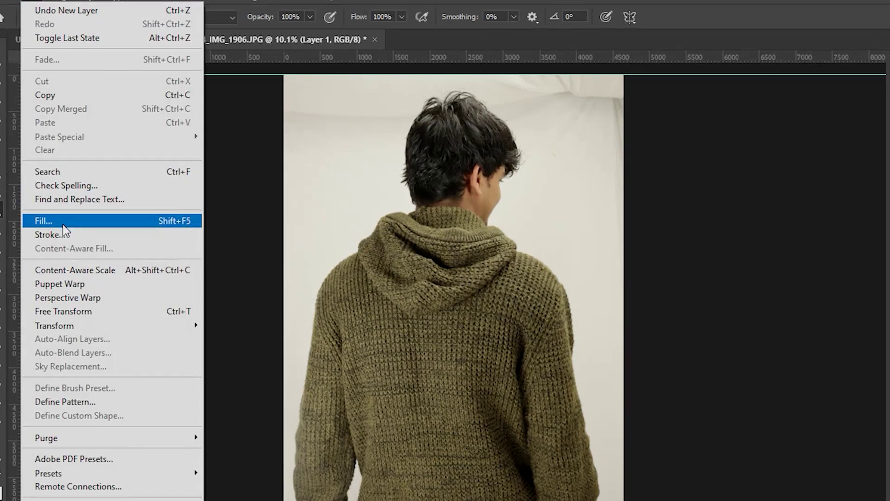
left_click(63, 225)
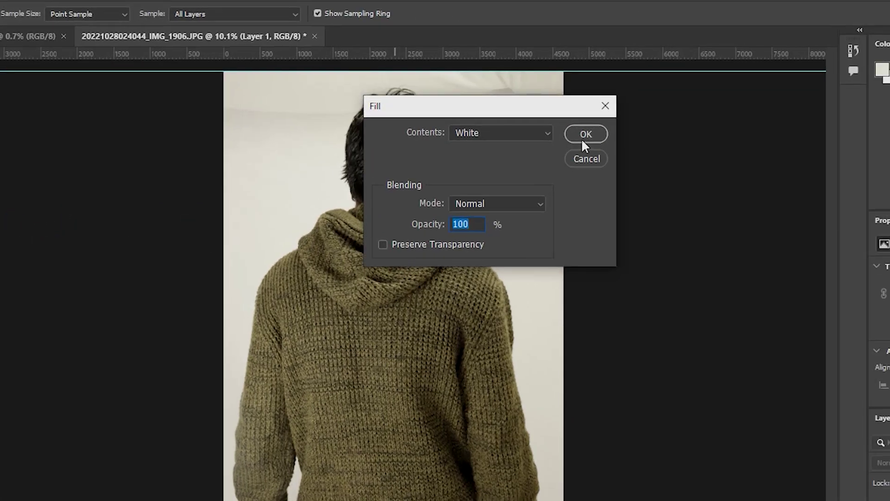
left_click(586, 135)
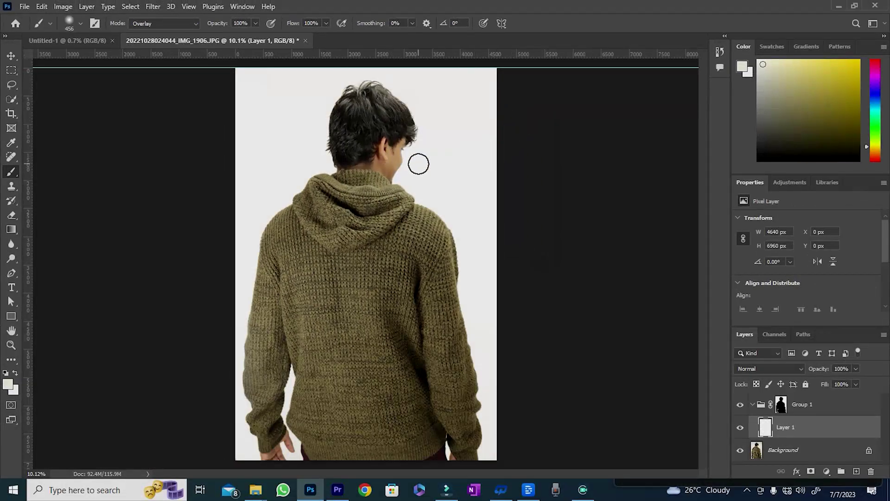
Examine the masked edge of the sweater against the white fill, from the right shoulder along the sleeve to its lower folds.
scroll(418, 163, "up", 4)
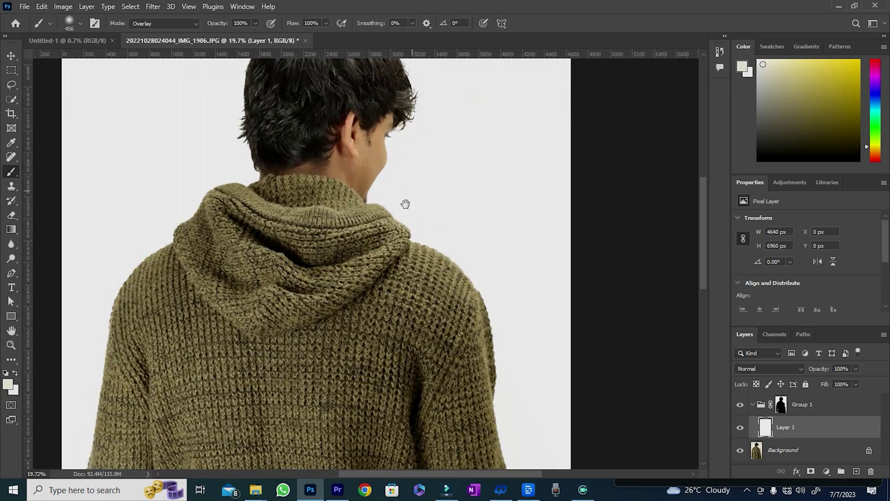
left_click_drag(406, 204, 387, 151)
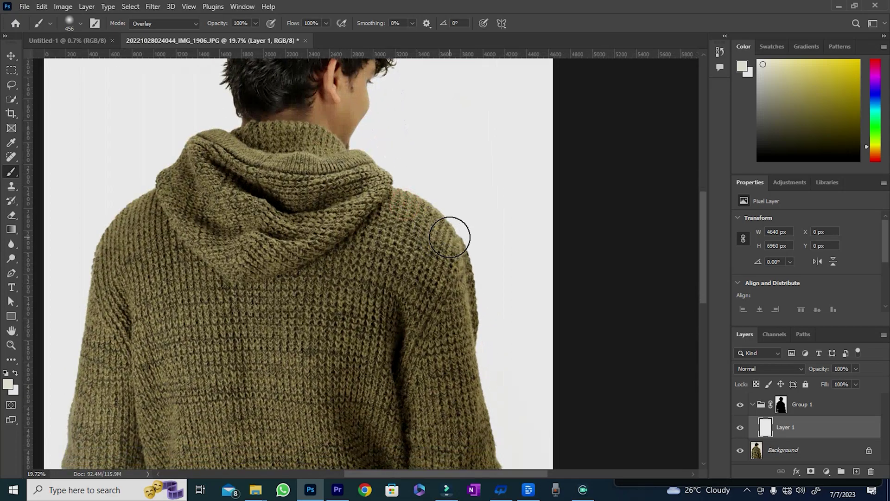
scroll(449, 237, "up", 4)
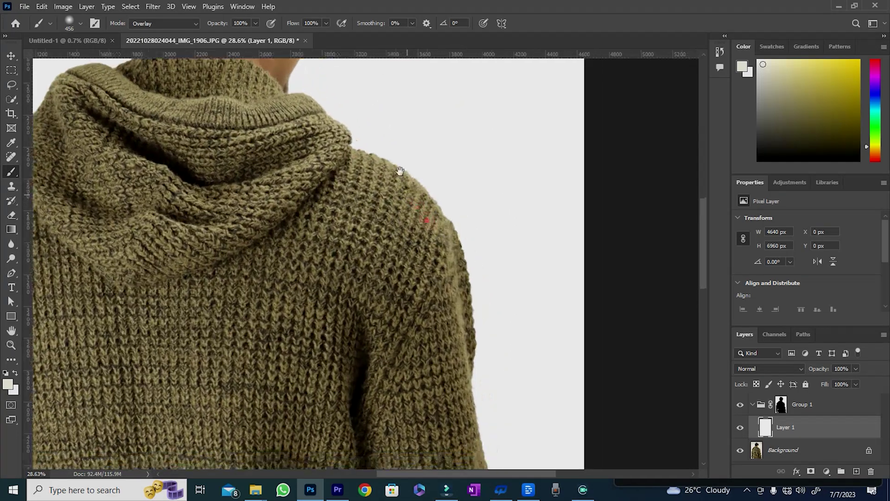
left_click_drag(399, 171, 379, 111)
left_click_drag(426, 266, 412, 218)
scroll(426, 251, "up", 1)
scroll(436, 279, "up", 3)
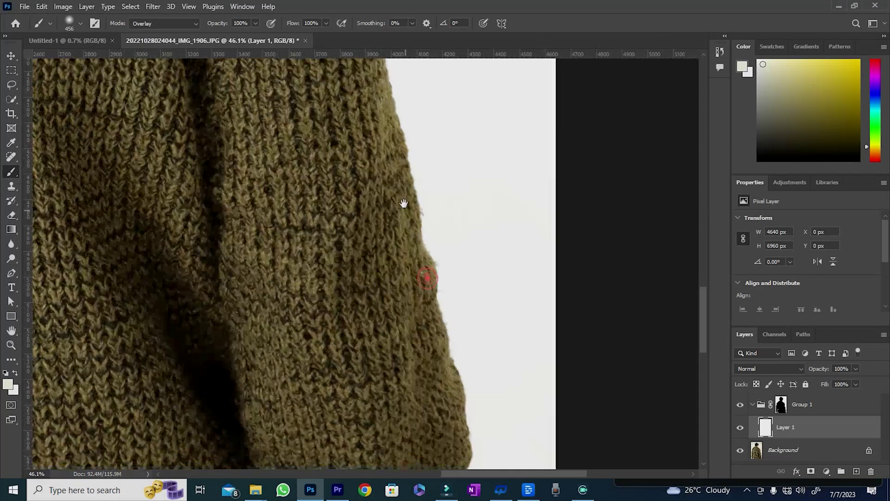
left_click_drag(404, 204, 391, 162)
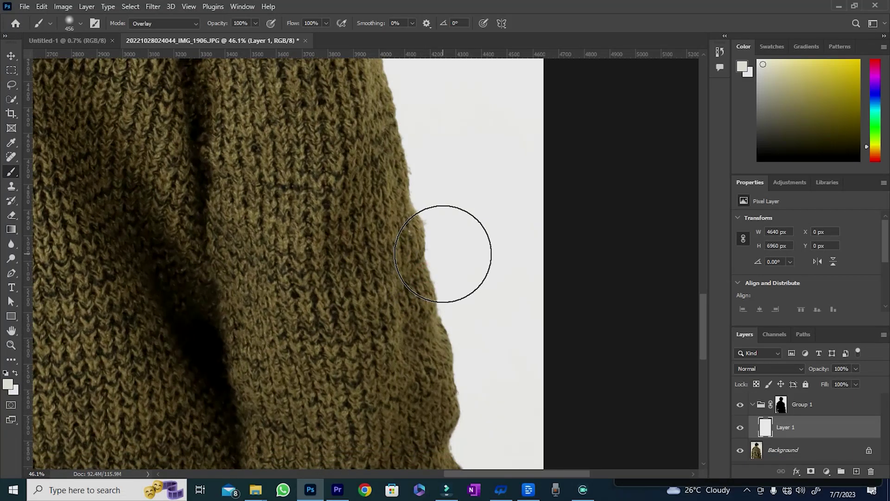
scroll(443, 253, "down", 5)
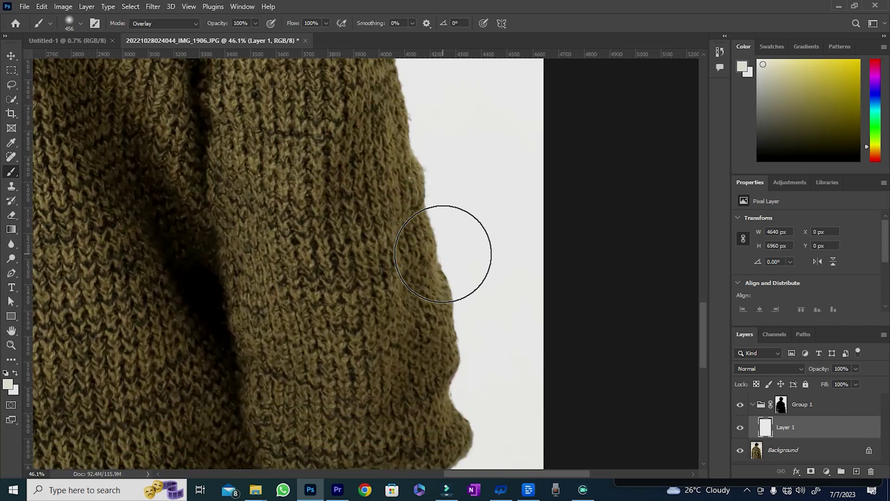
scroll(459, 285, "down", 2)
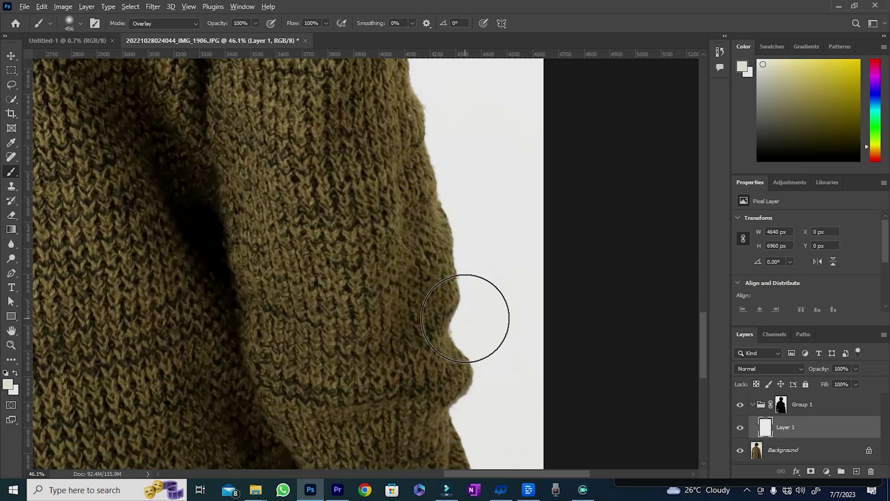
scroll(473, 316, "up", 2)
scroll(469, 314, "up", 2)
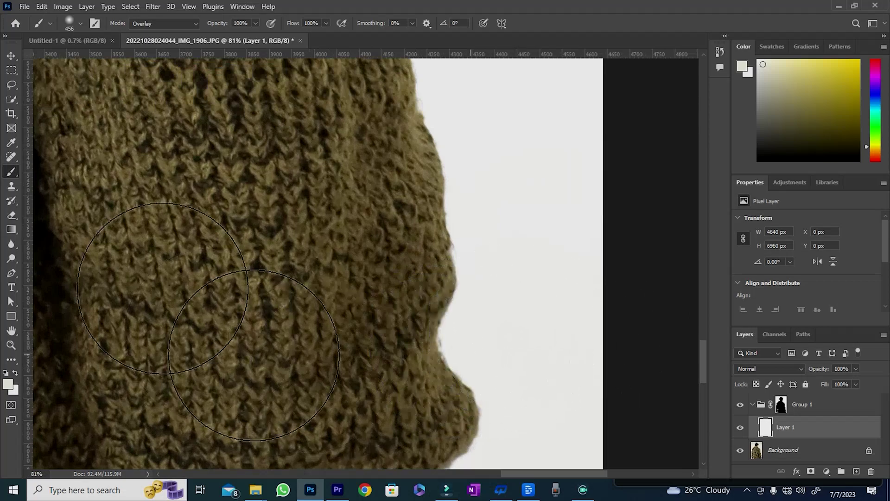
left_click(11, 56)
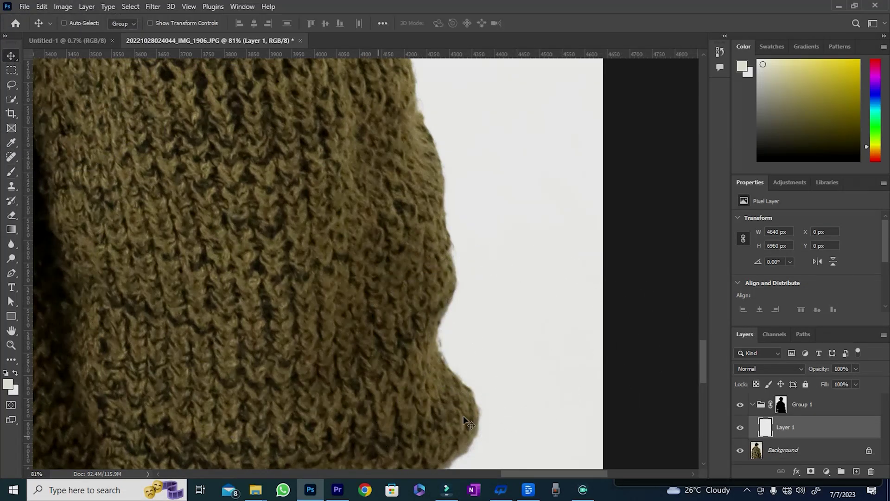
scroll(432, 250, "up", 3)
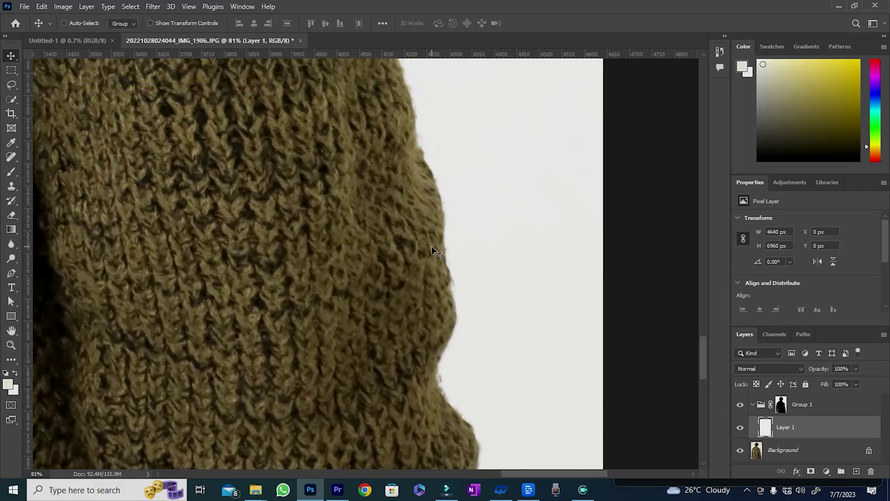
scroll(432, 250, "down", 5)
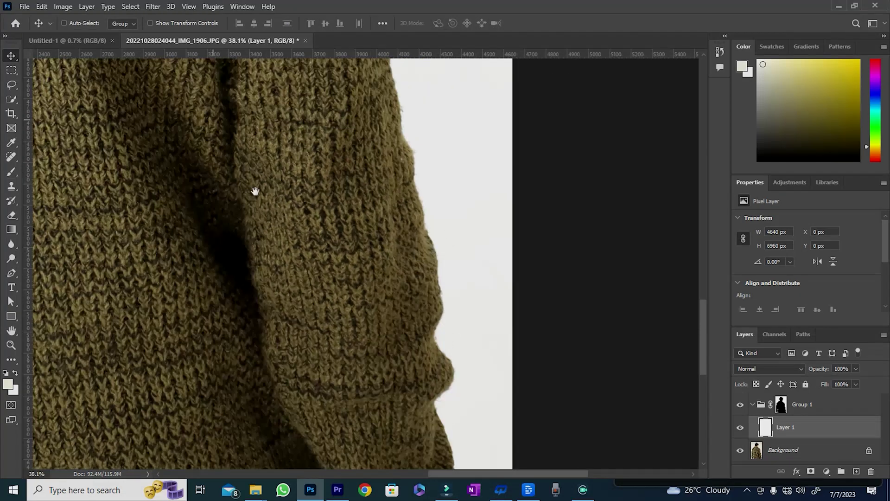
Inspect the masked edges around the hood, neck, face and hair, including the fine strands, and the upper body as a whole.
left_click_drag(226, 141, 297, 353)
left_click_drag(273, 139, 304, 345)
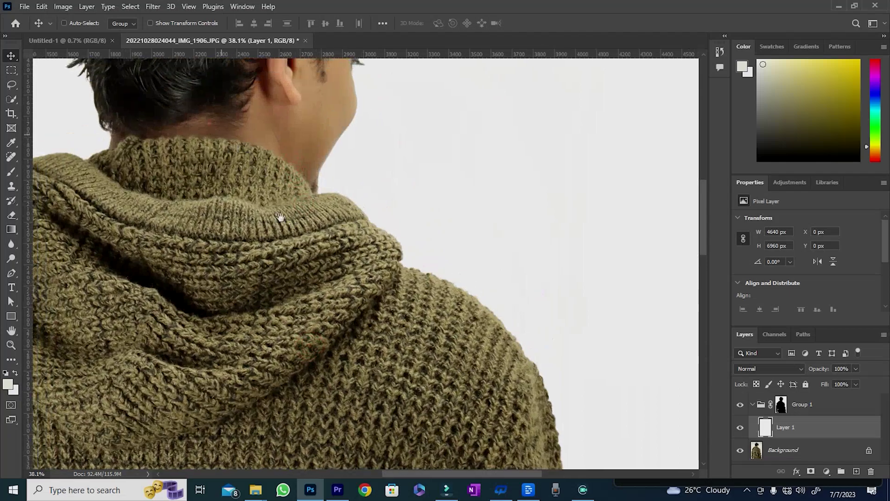
left_click_drag(208, 124, 364, 350)
left_click_drag(241, 307, 259, 320)
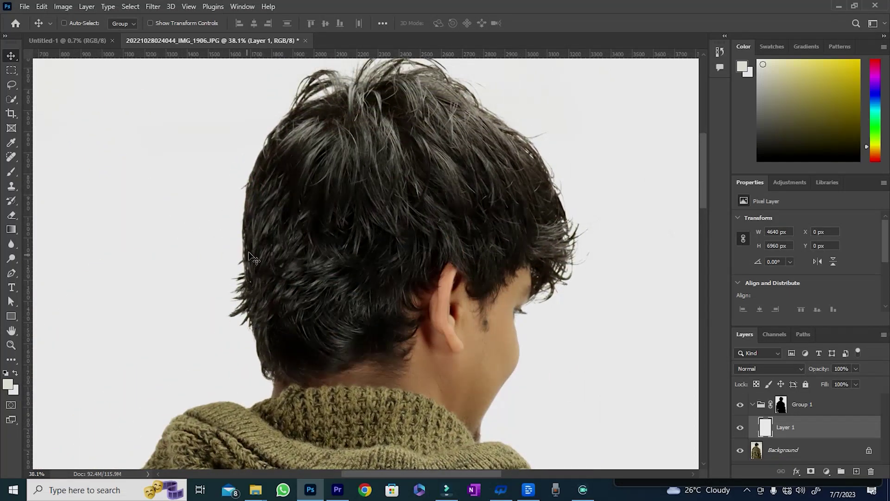
scroll(254, 258, "up", 1)
scroll(417, 266, "down", 4)
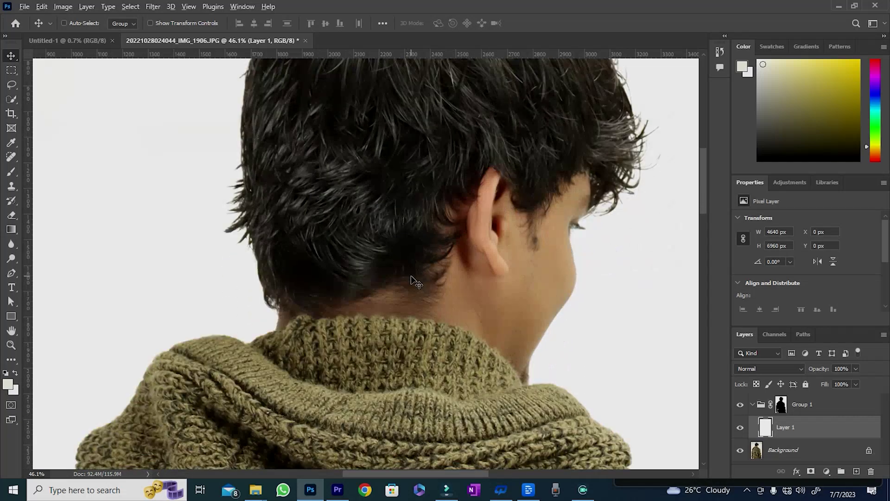
scroll(416, 282, "down", 3)
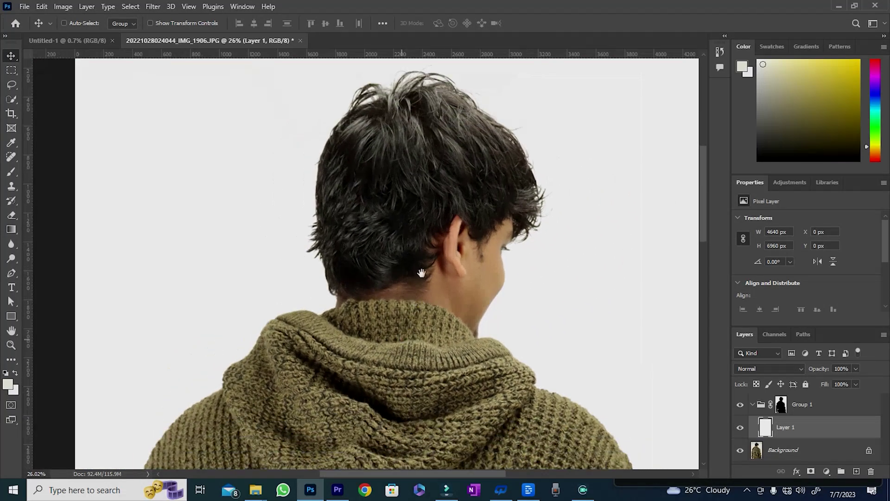
scroll(433, 201, "down", 4)
scroll(436, 213, "down", 2)
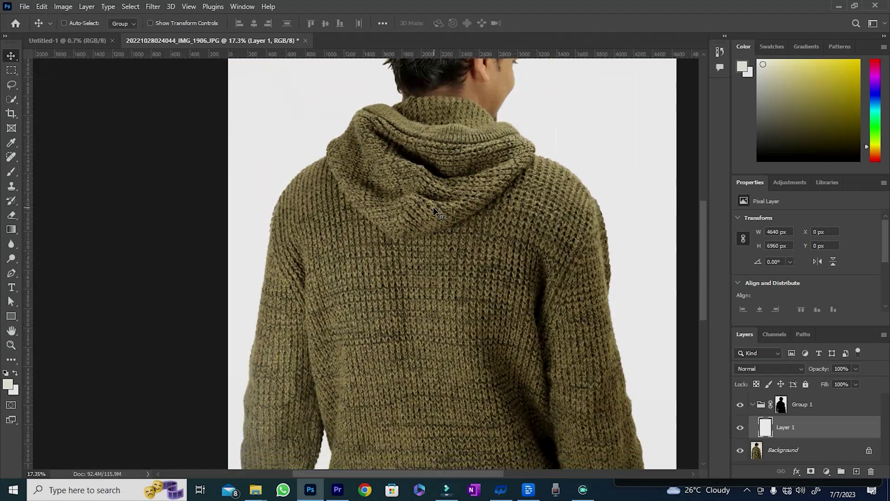
scroll(434, 210, "down", 2)
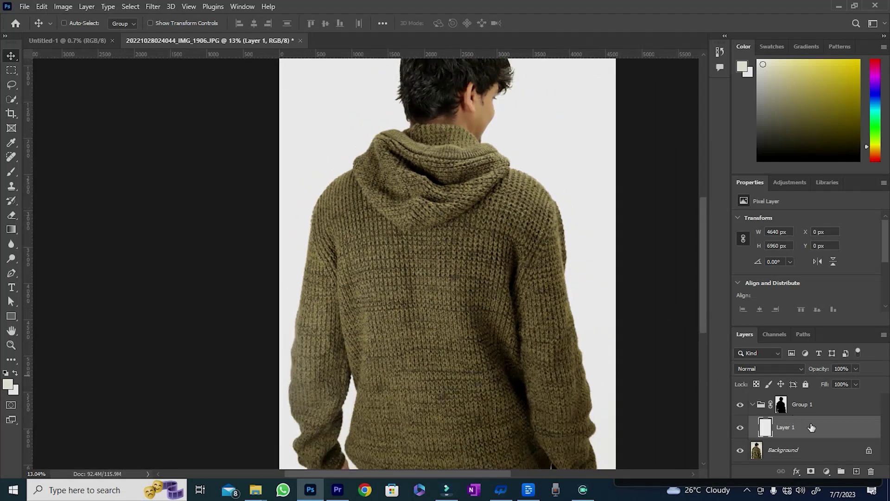
Select the Background layer and repeatedly hide and show Layer 1 to compare the original backdrop with the white one.
left_click(812, 449)
scroll(467, 338, "down", 1)
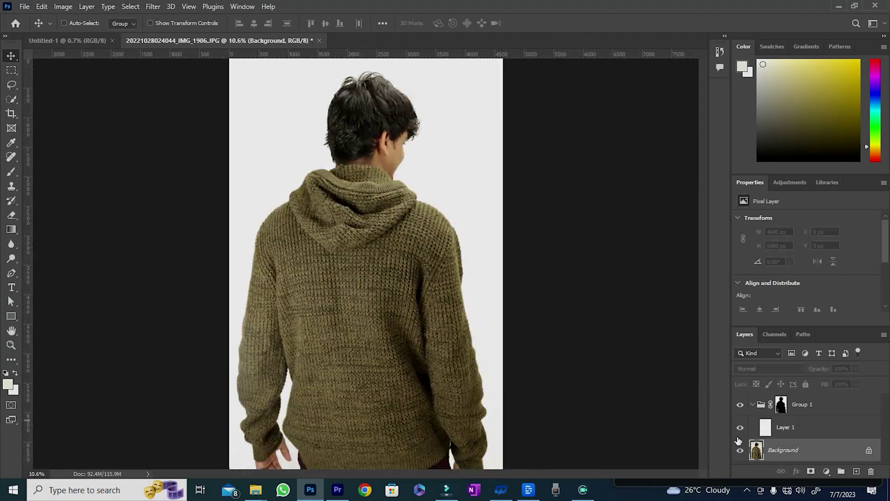
left_click(741, 429)
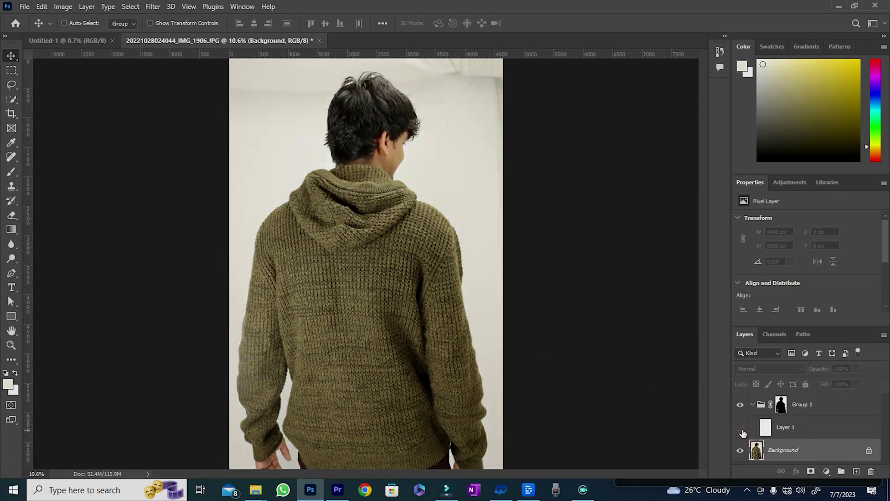
left_click(742, 429)
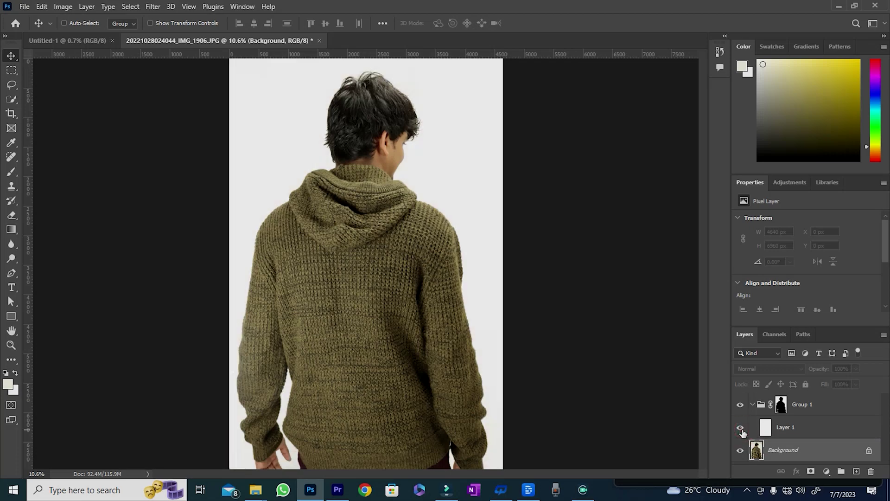
left_click(741, 428)
left_click(741, 428)
left_click(741, 428)
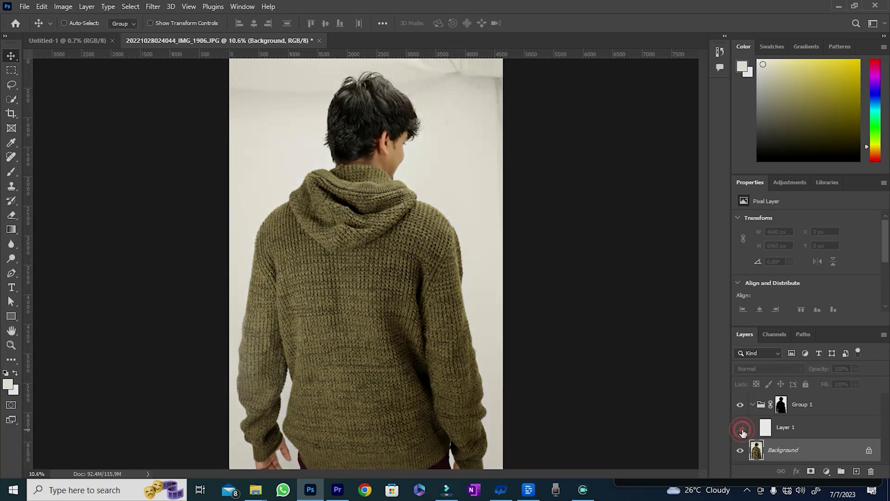
left_click(741, 428)
left_click(741, 429)
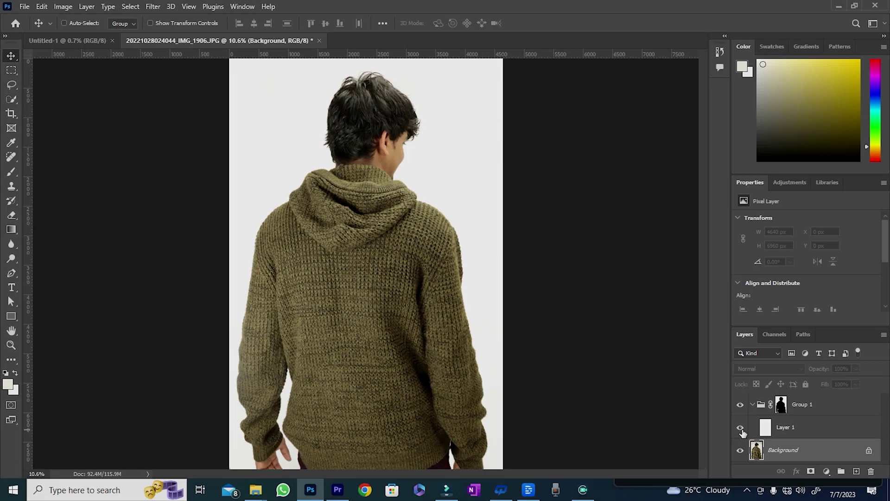
left_click(742, 429)
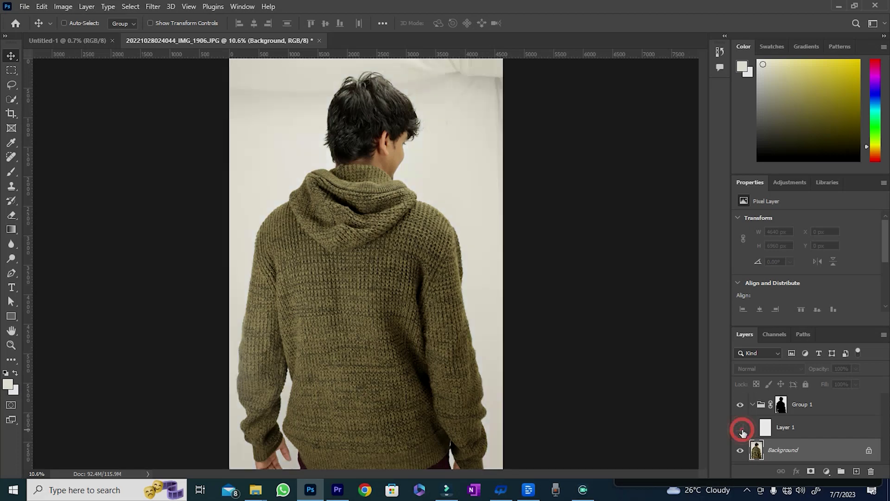